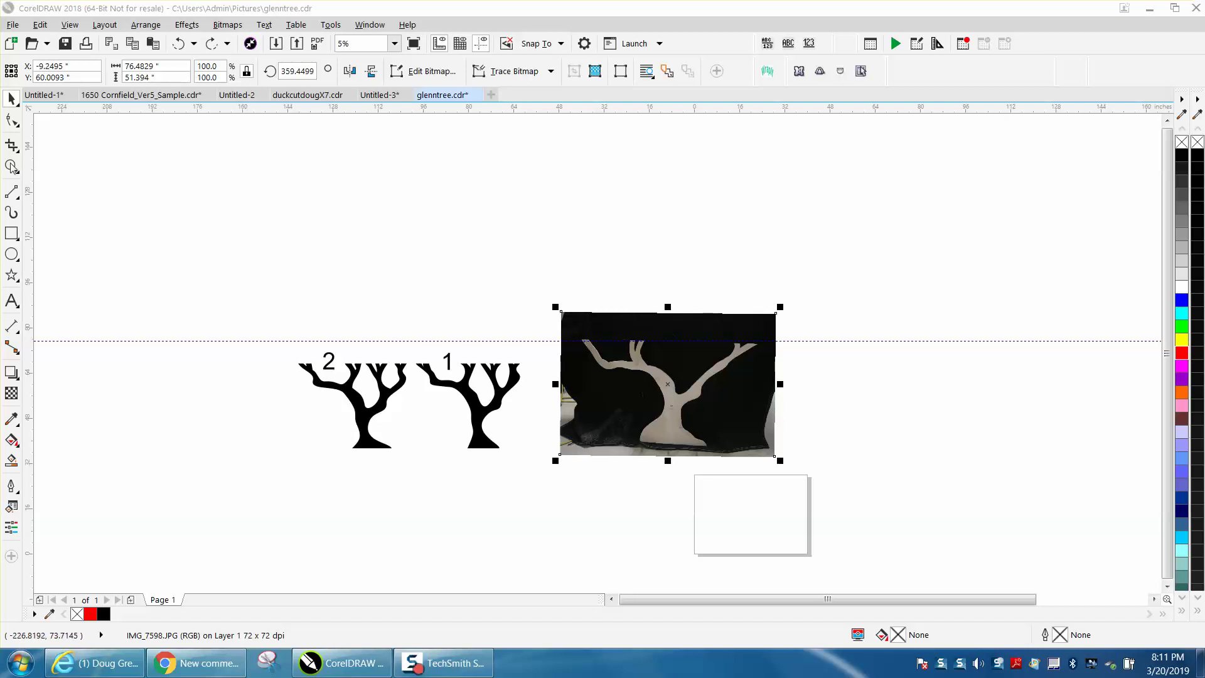
Step: Zoom in and rotate the tree photo about 0.95° to level it
key("z")
left_click_drag(314, 282, 801, 471)
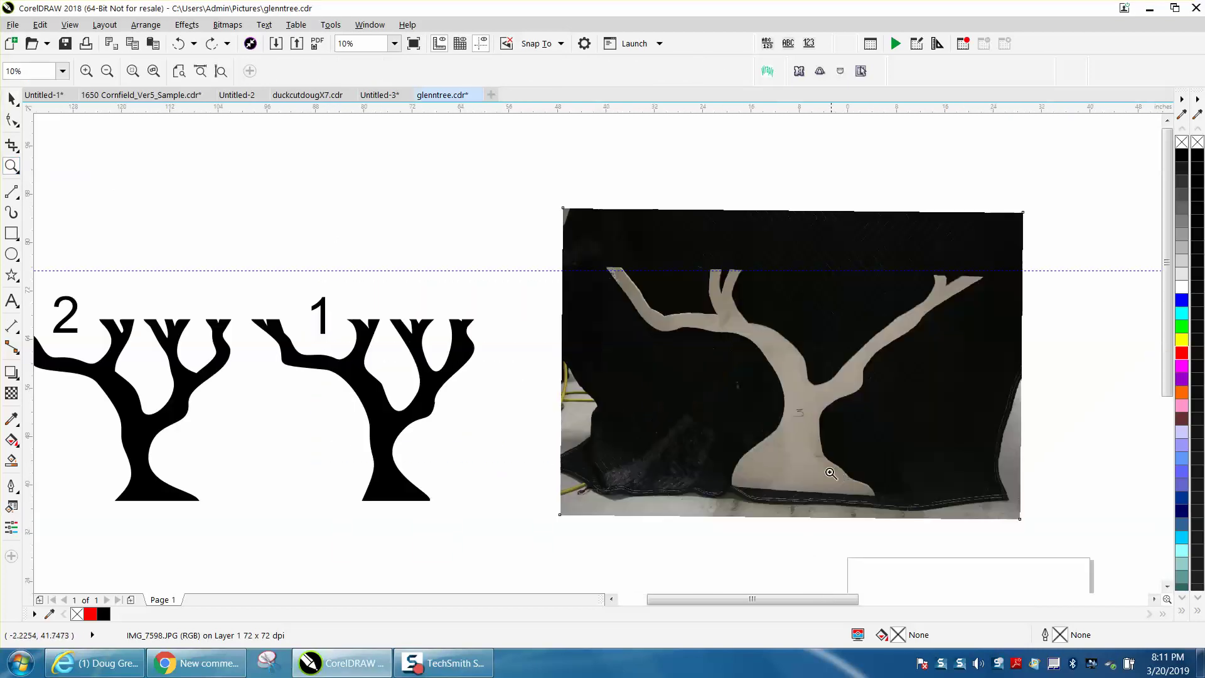
left_click(10, 98)
left_click(715, 362)
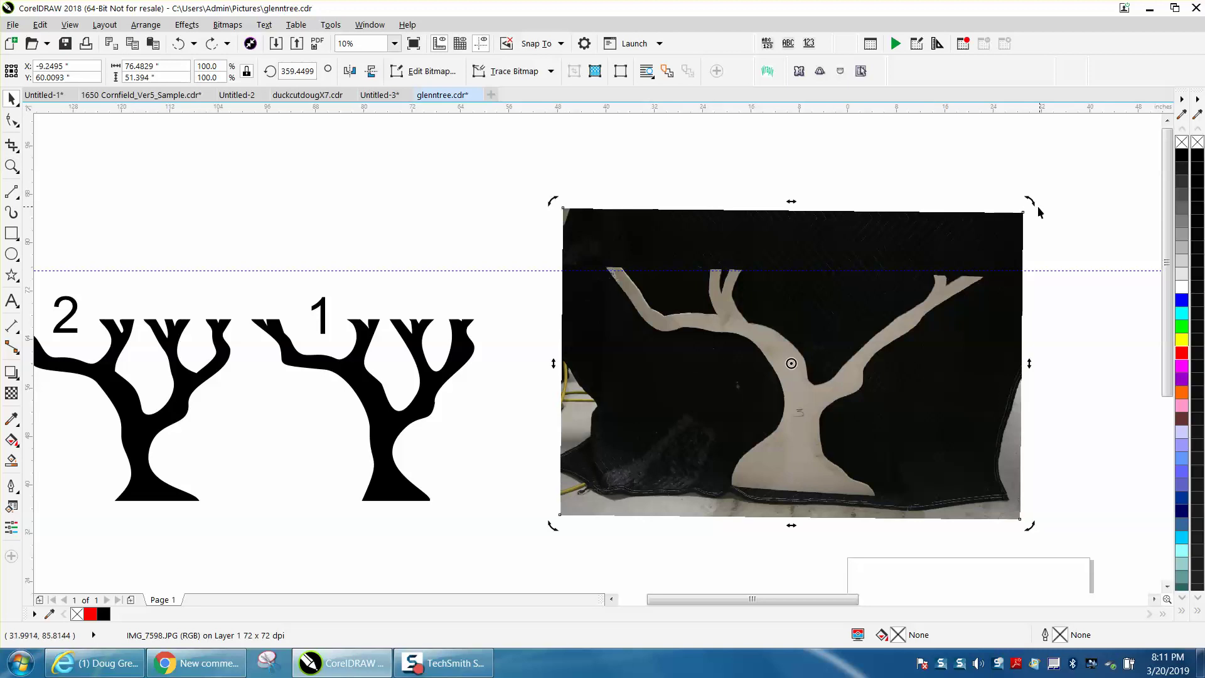
left_click_drag(1038, 212, 1028, 195)
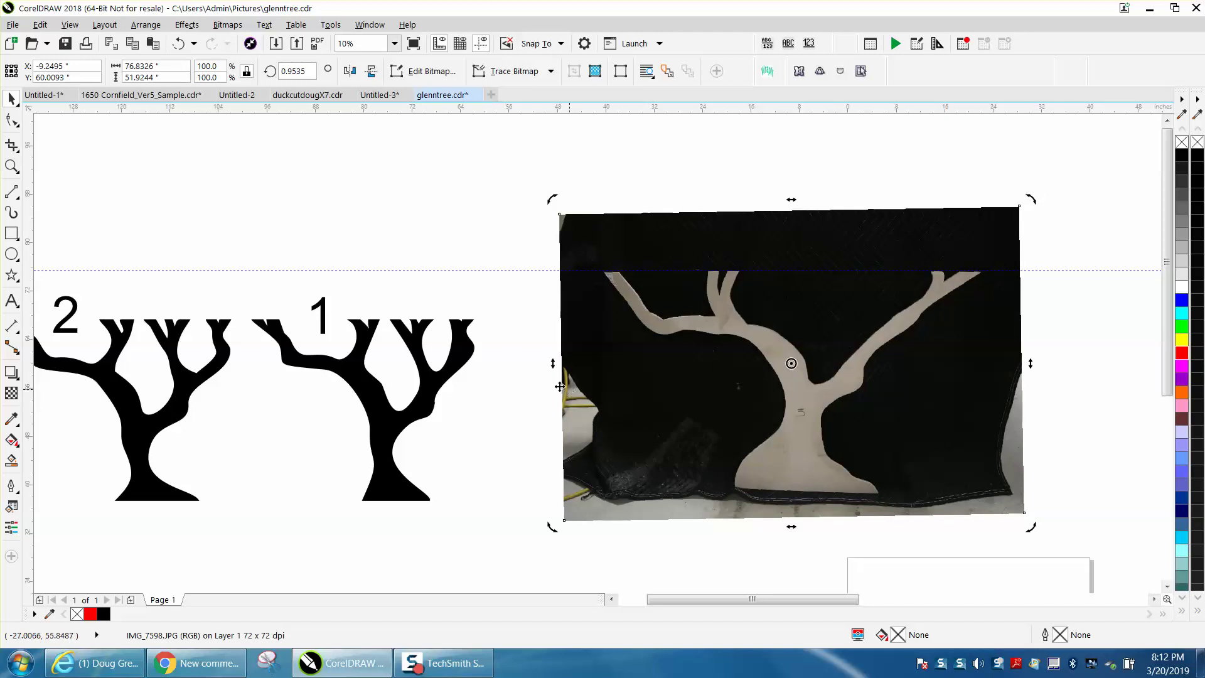
Step: Move the second tree photo, IMG_7599, beside the first and reselect the first photo
scroll(772, 377, "down", 1)
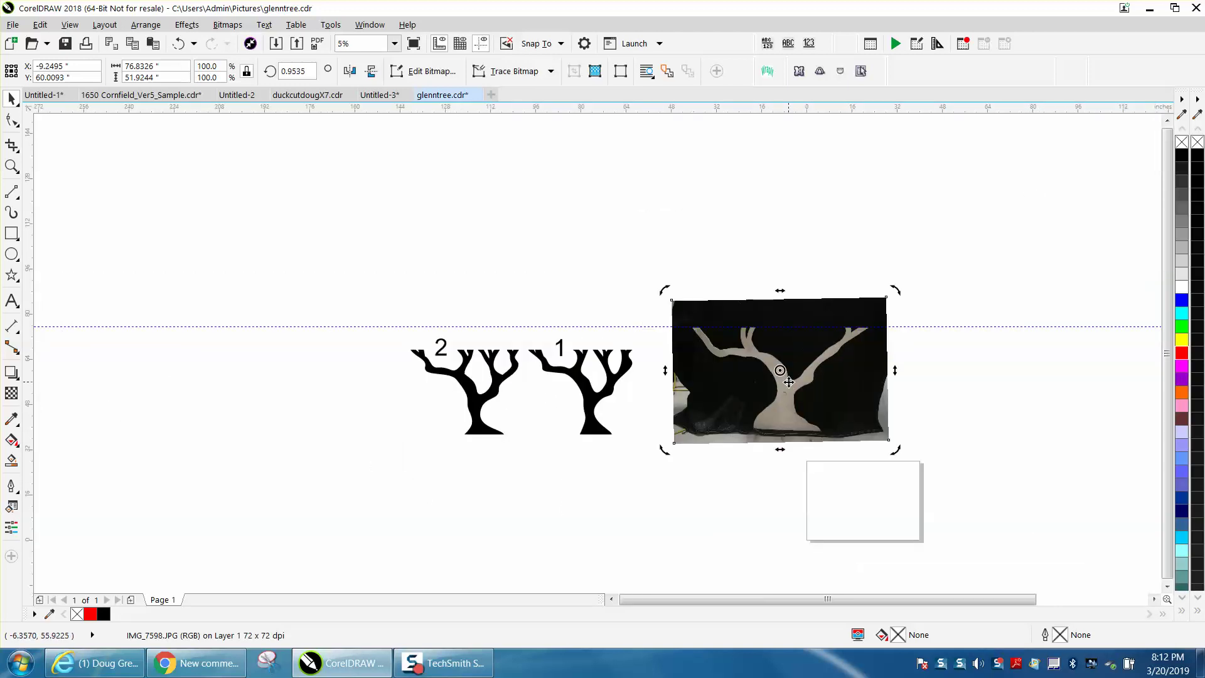
scroll(874, 398, "down", 1)
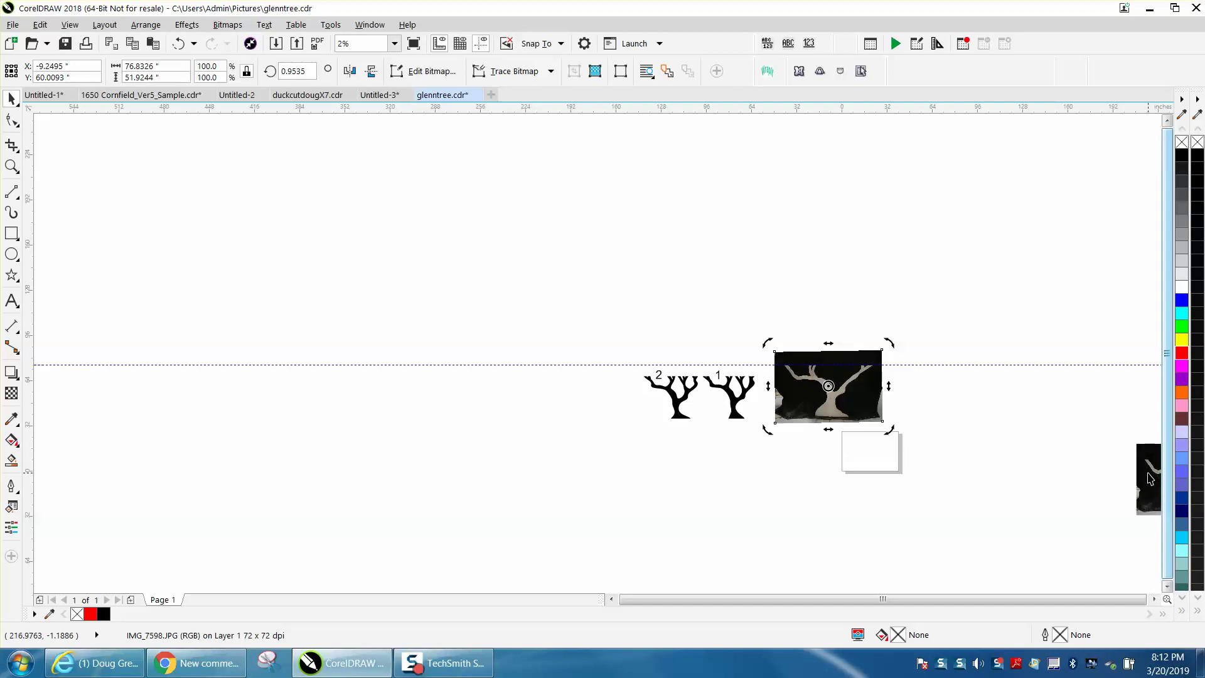
left_click_drag(1149, 480, 935, 381)
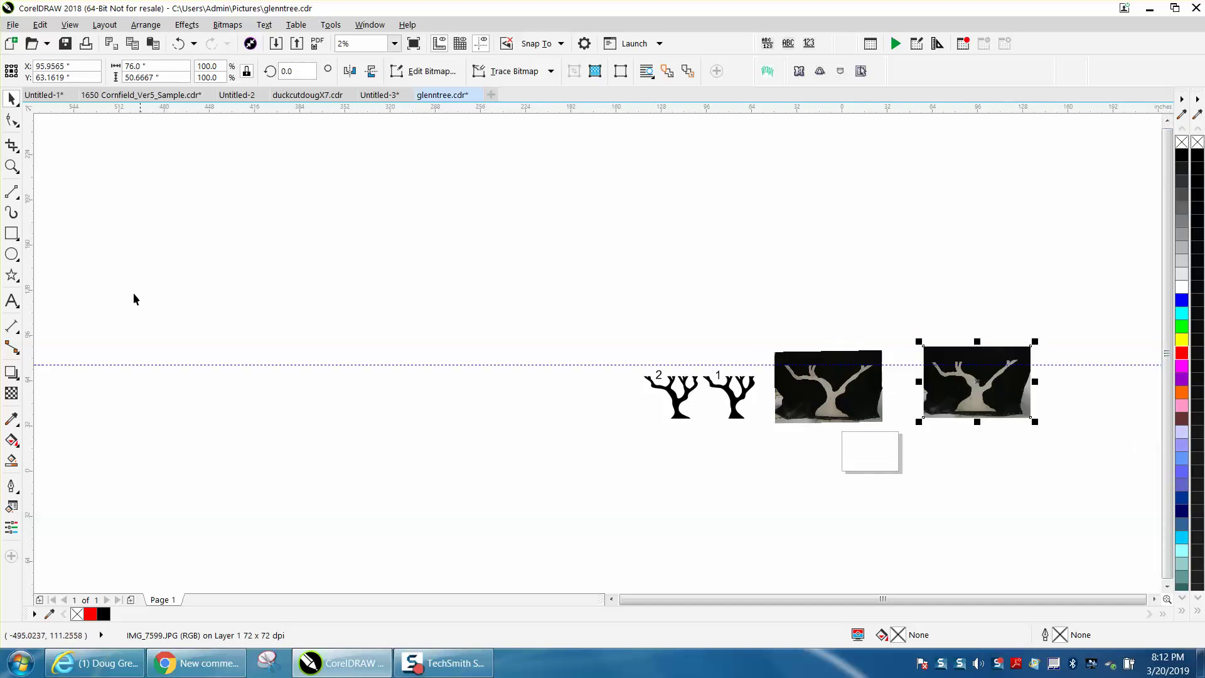
left_click(12, 166)
left_click_drag(752, 329, 935, 449)
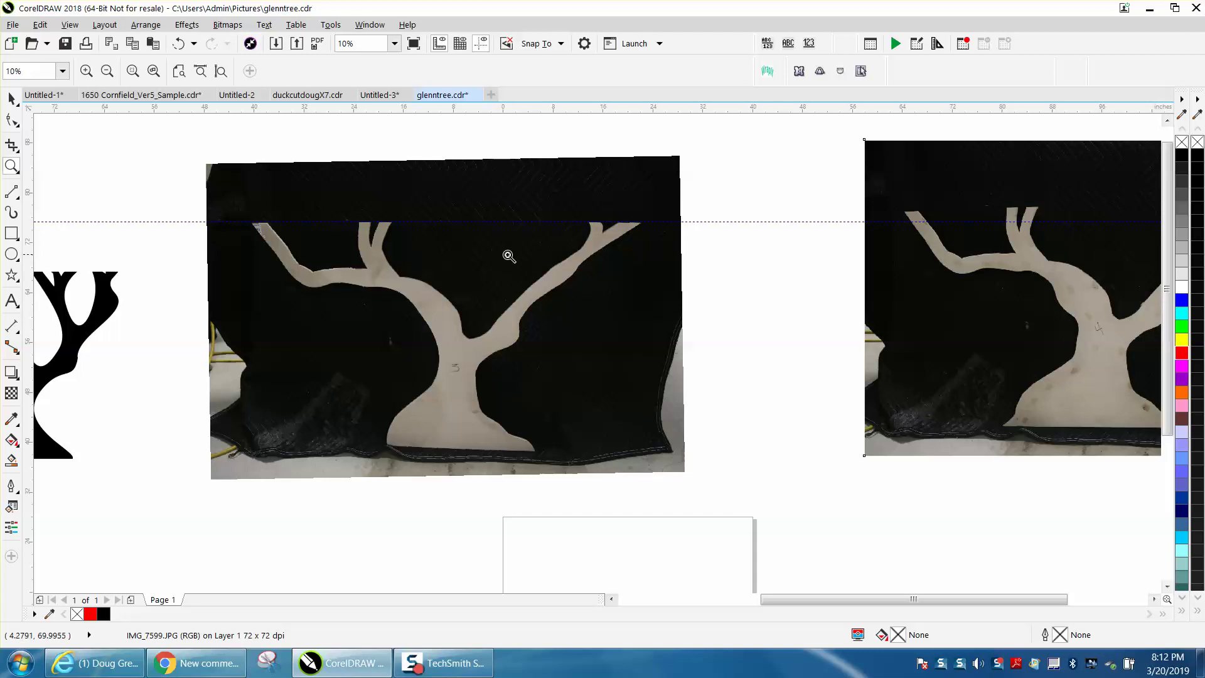
left_click(12, 98)
left_click(427, 201)
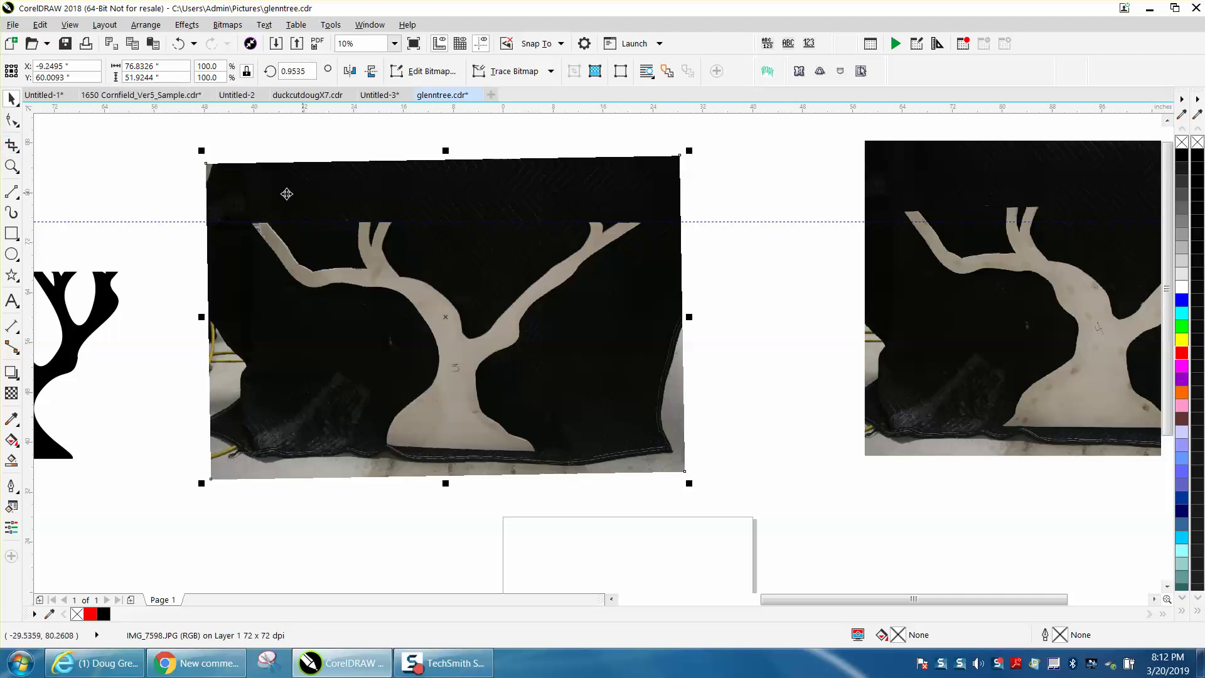
Step: Crop the rotated photo to a level 66.12 × 36.73-inch rectangle tight around the tree
left_click(12, 145)
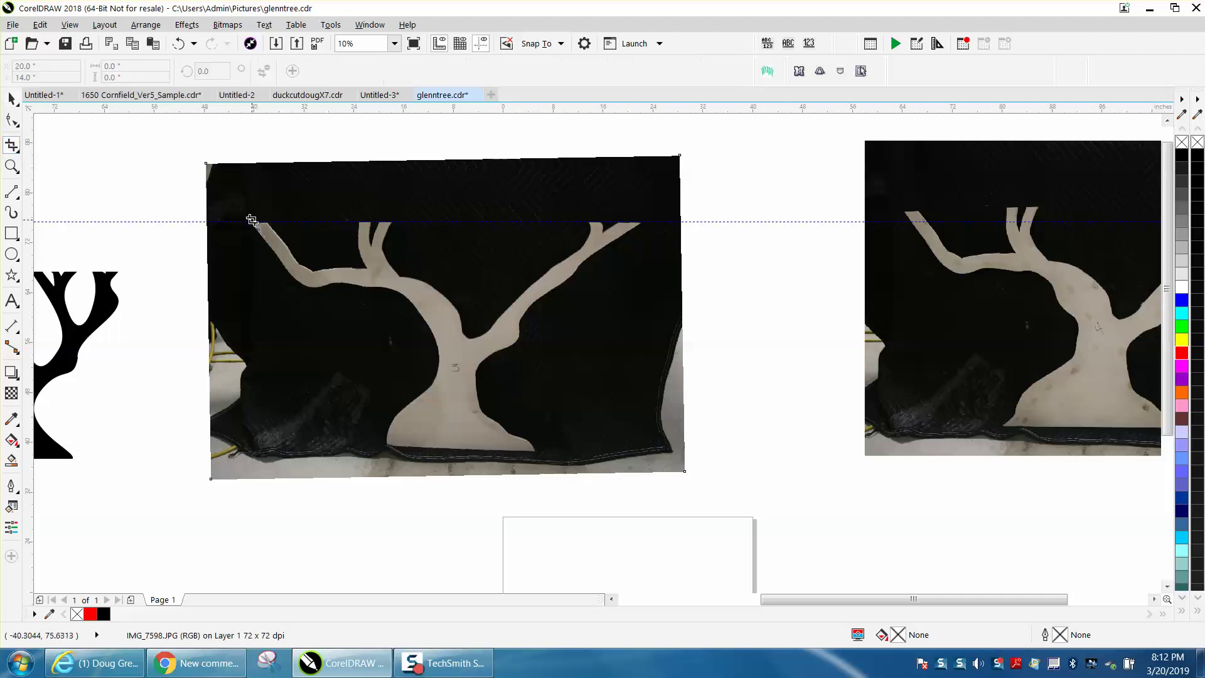
left_click_drag(252, 220, 659, 450)
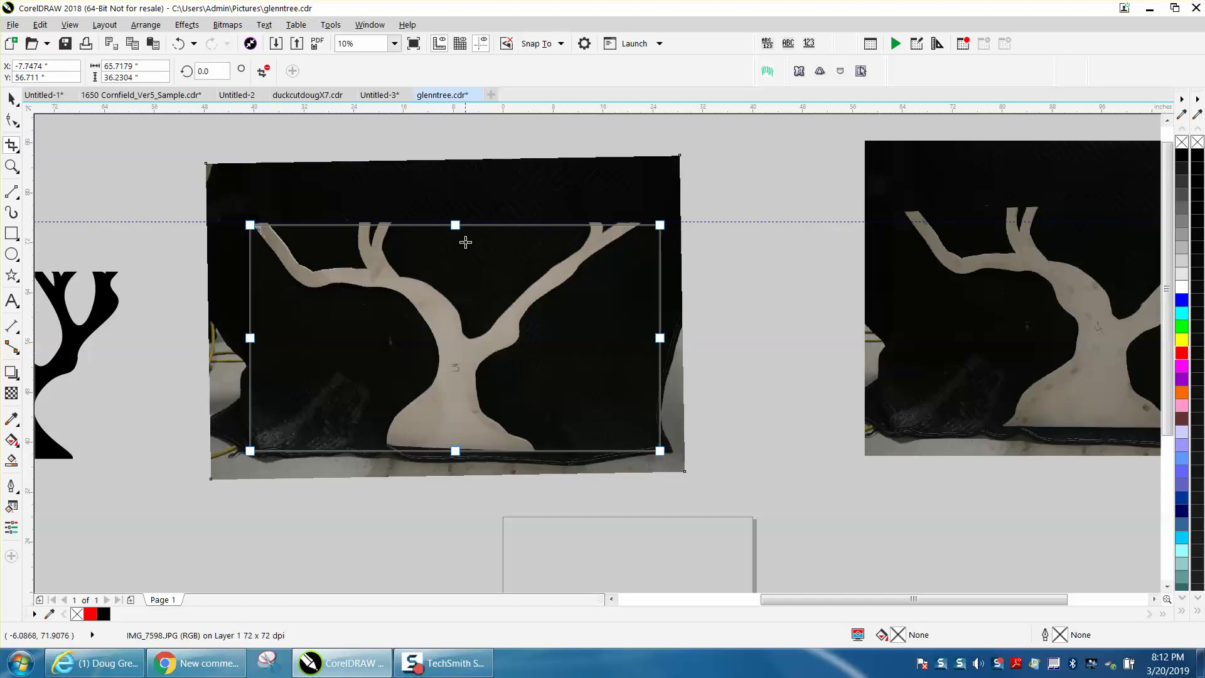
left_click_drag(455, 226, 455, 222)
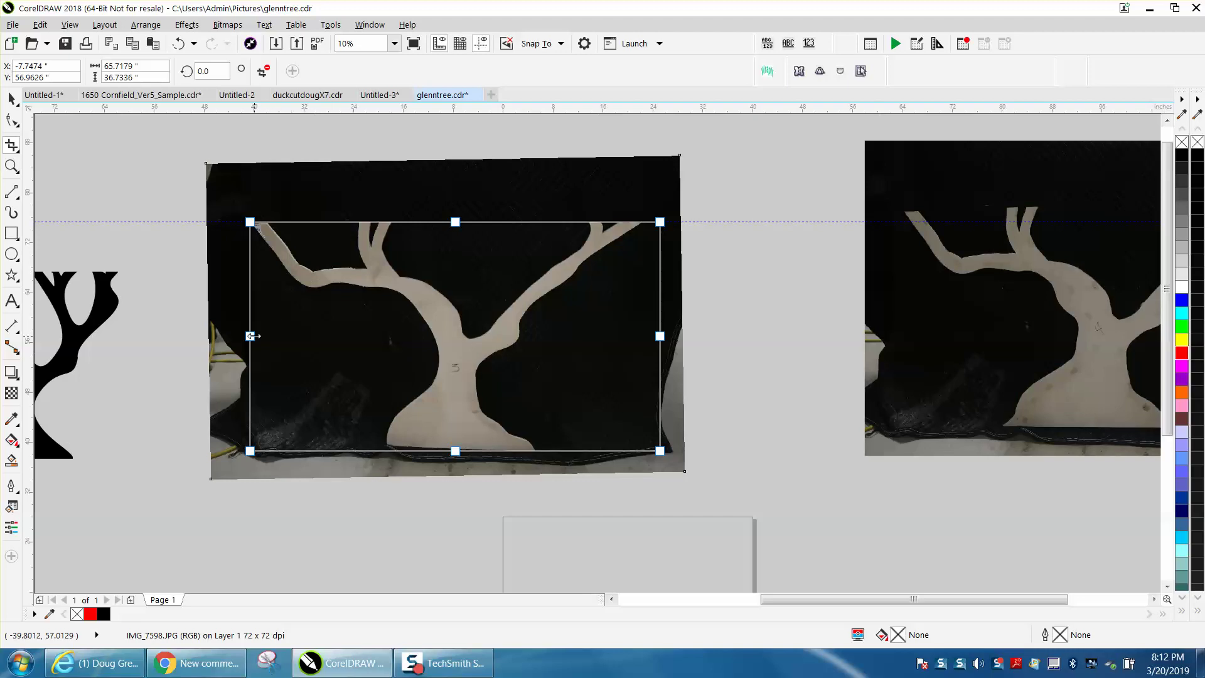
left_click_drag(253, 336, 249, 336)
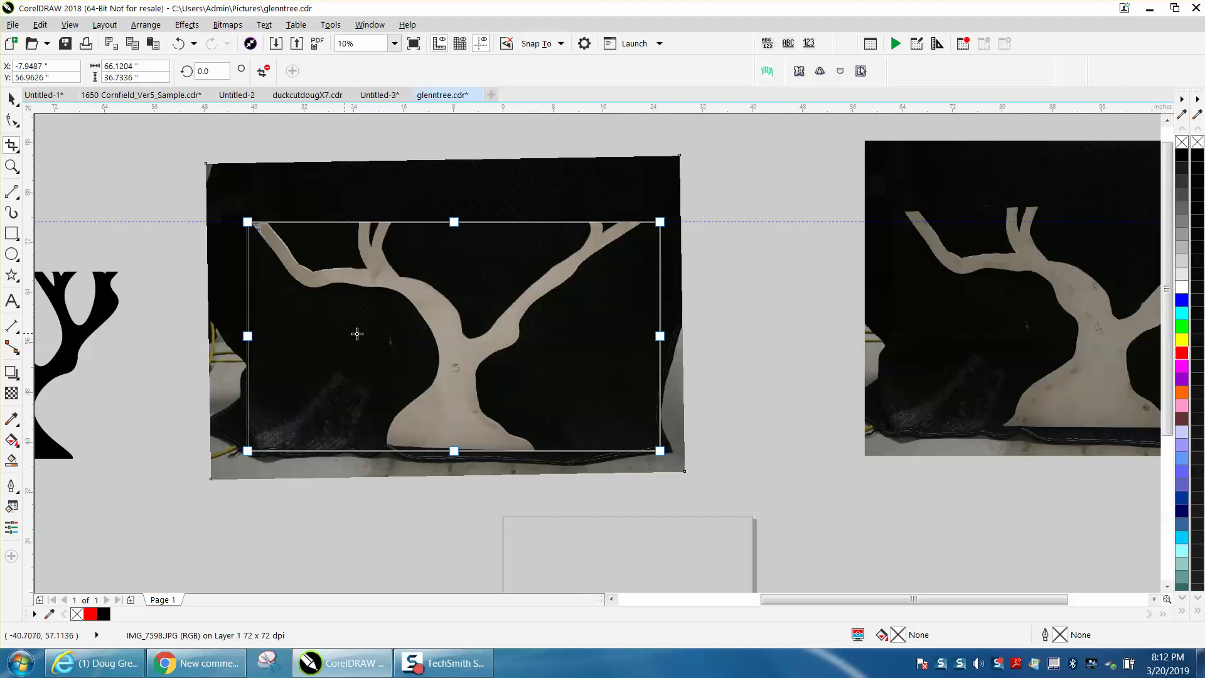
double_click(426, 329)
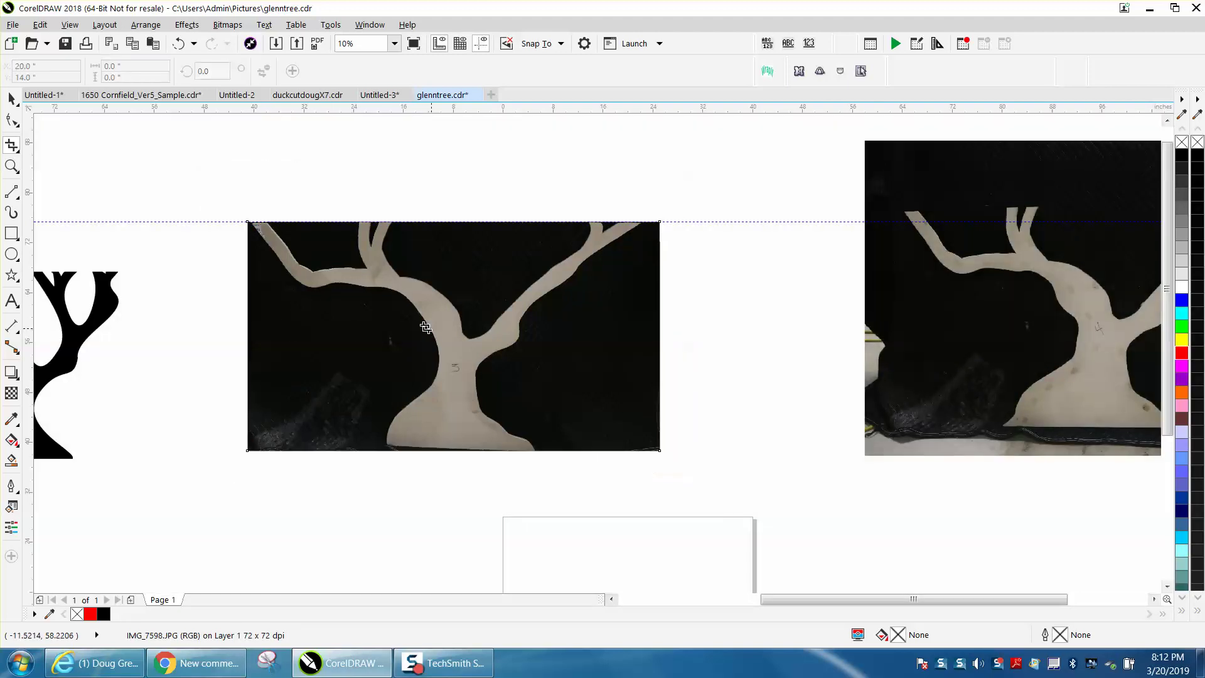
left_click(11, 98)
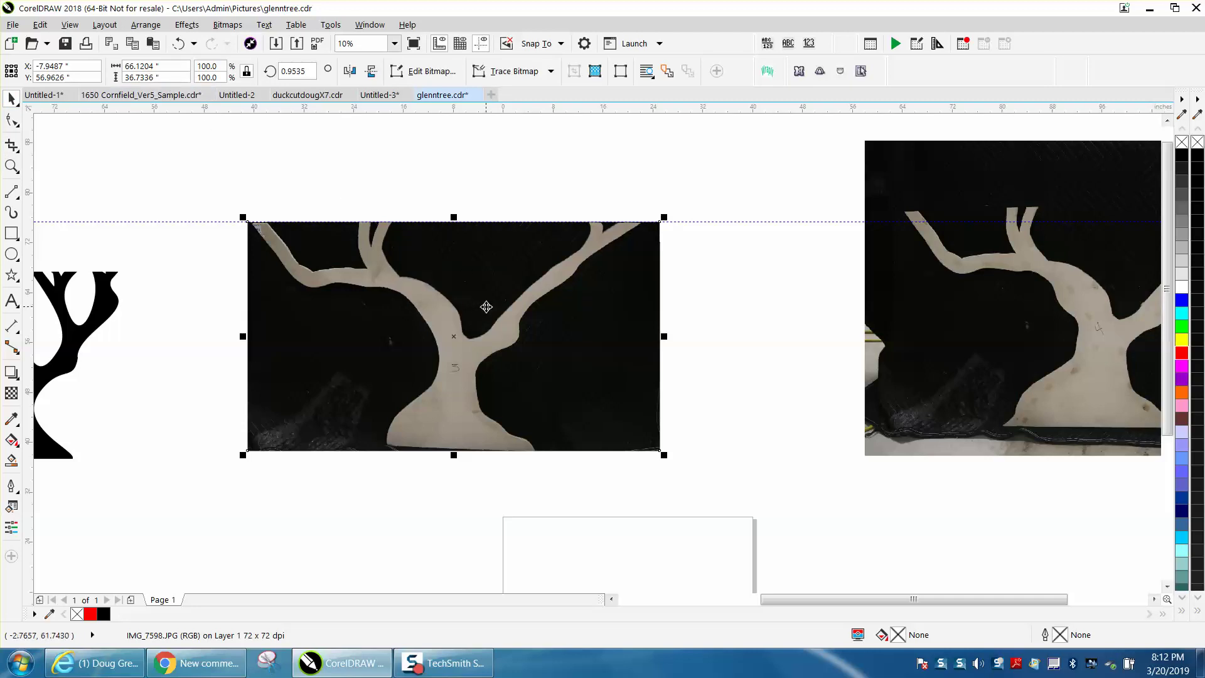
Step: Scale the cropped tree photo down to 17% and zoom in on it
scroll(477, 313, "down", 2)
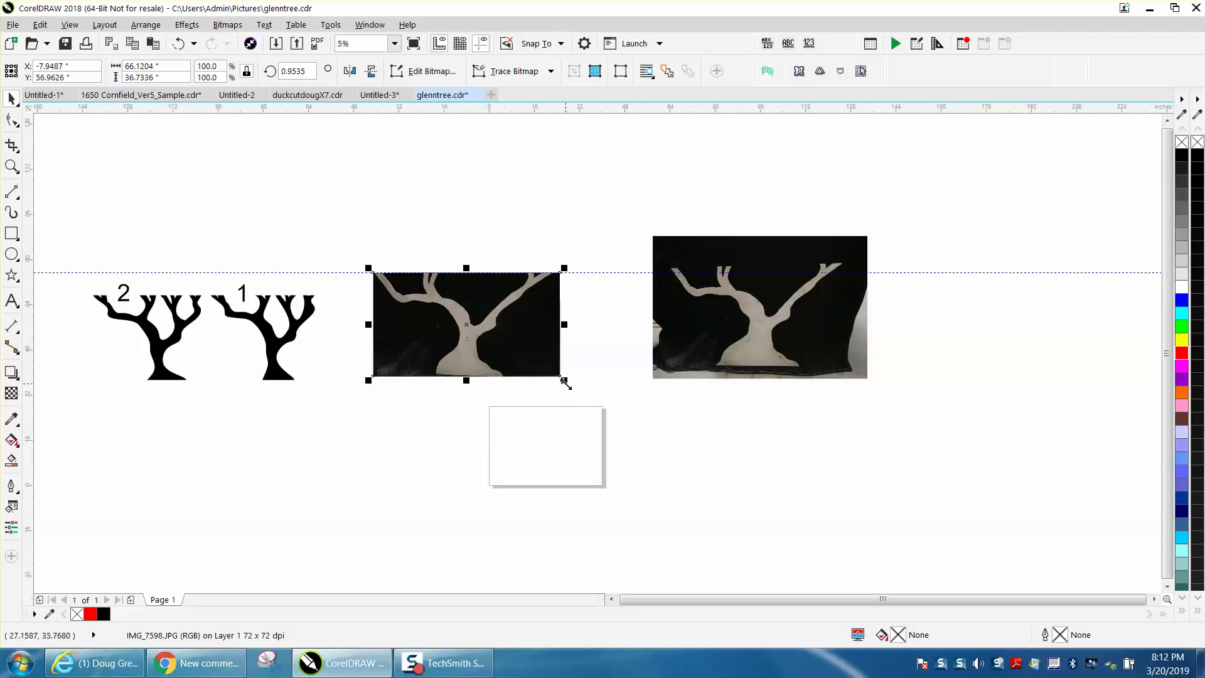
left_click_drag(565, 382, 414, 296)
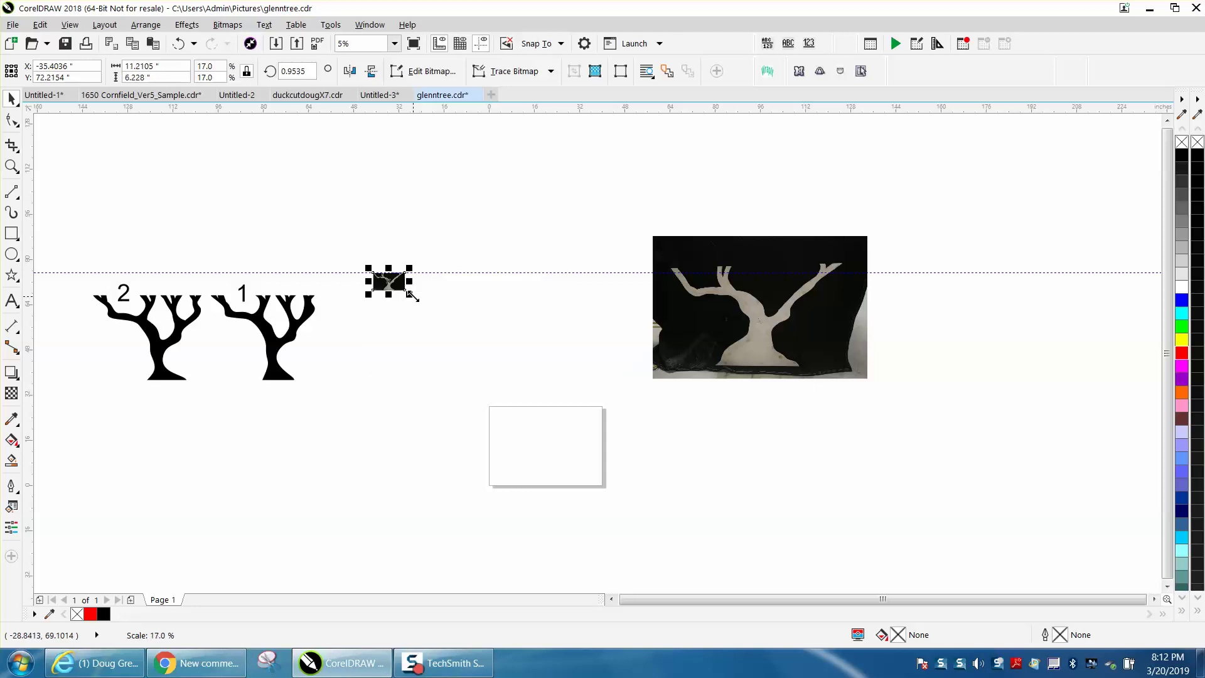
left_click(11, 167)
left_click_drag(455, 319, 454, 319)
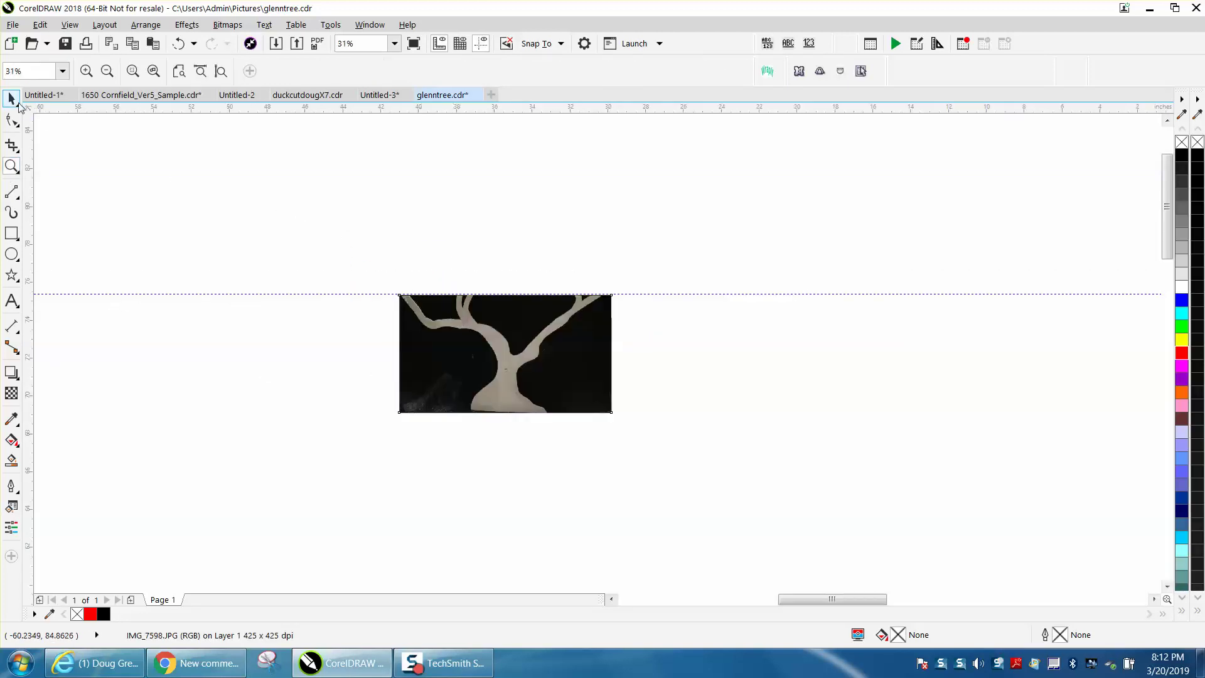
left_click(12, 99)
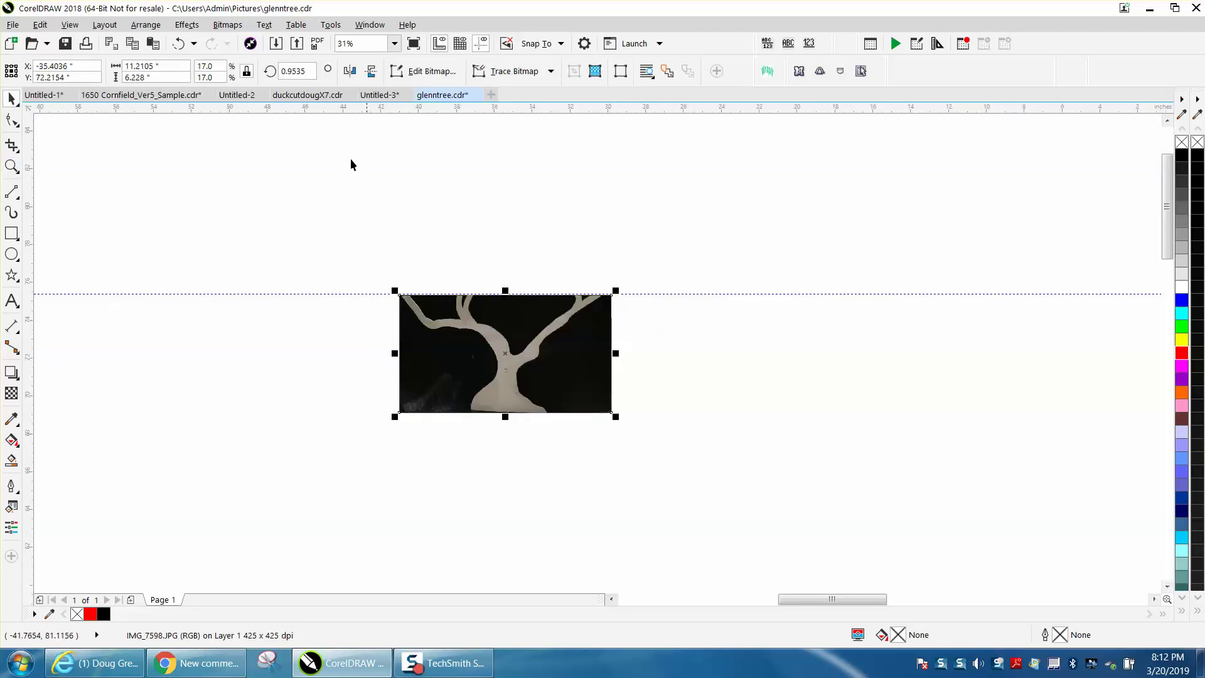
Step: Resample the small tree photo at 425 dpi
left_click(231, 28)
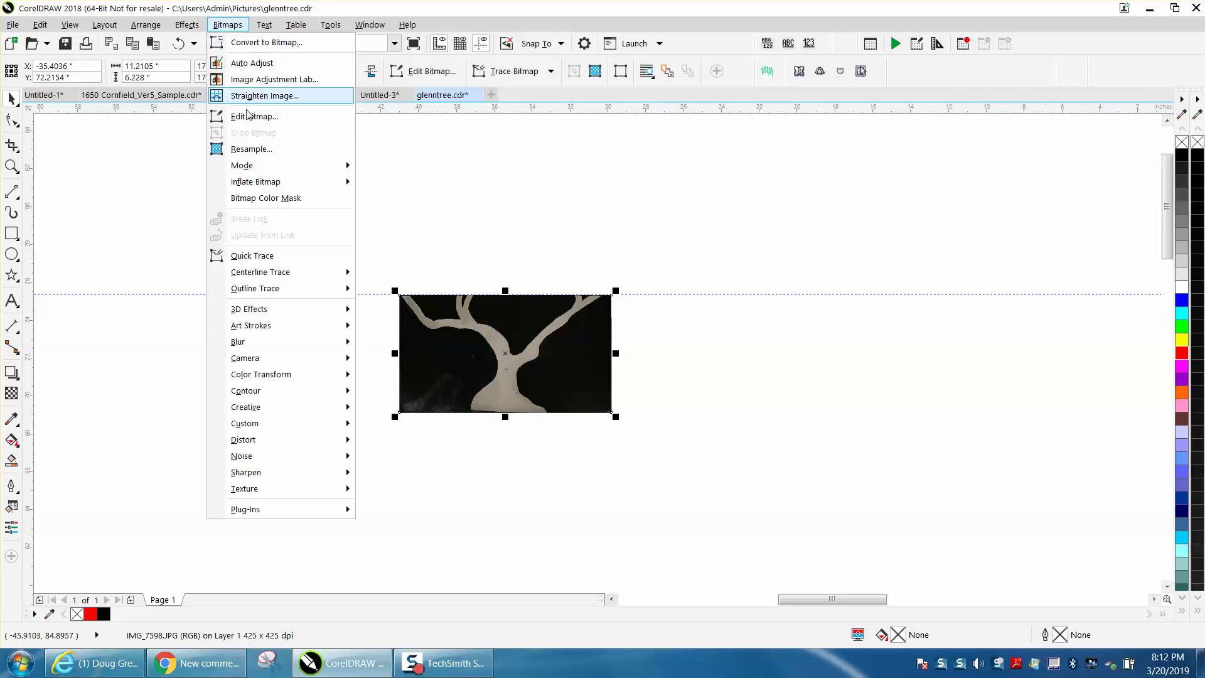
left_click(248, 149)
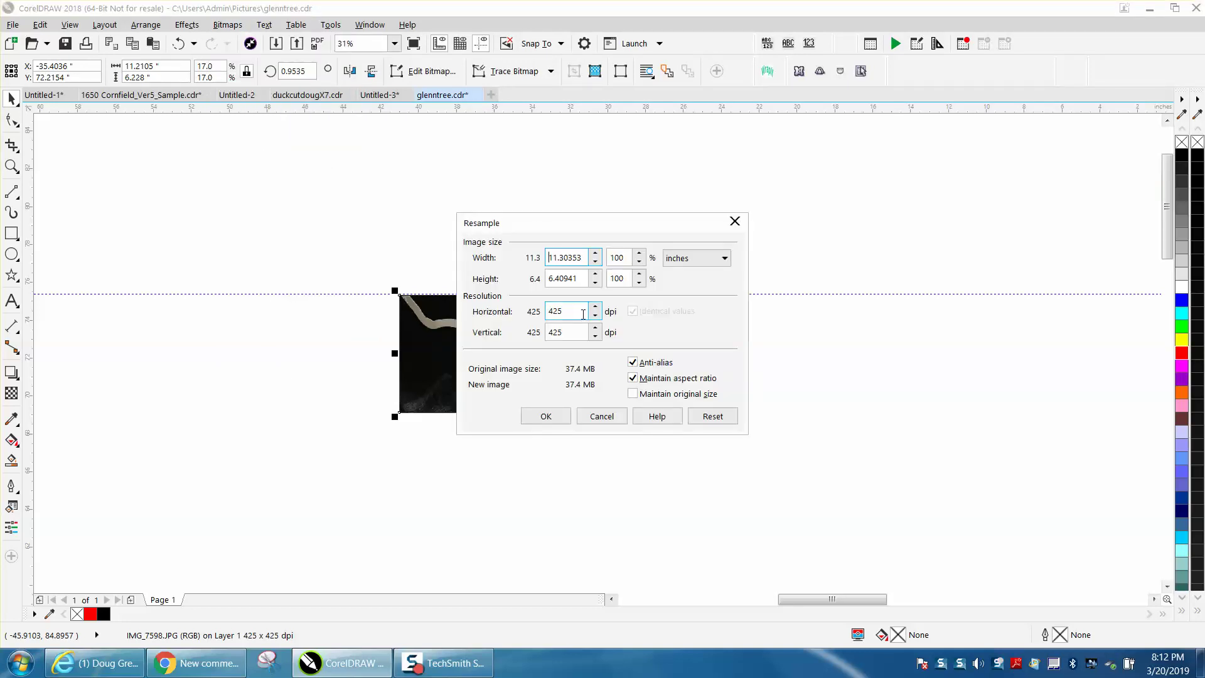
left_click(545, 416)
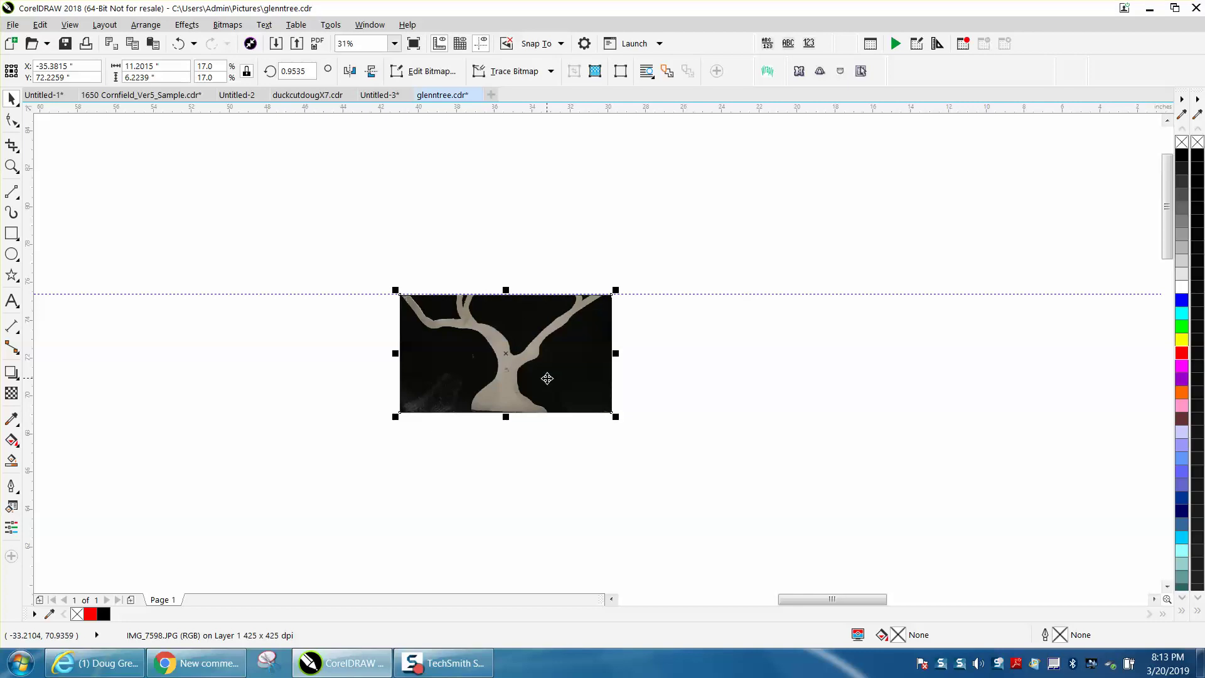
Step: Convert the tree photo to a 600 dpi Grayscale (8-bit) bitmap with a transparent background
left_click(11, 166)
left_click_drag(402, 285, 621, 419)
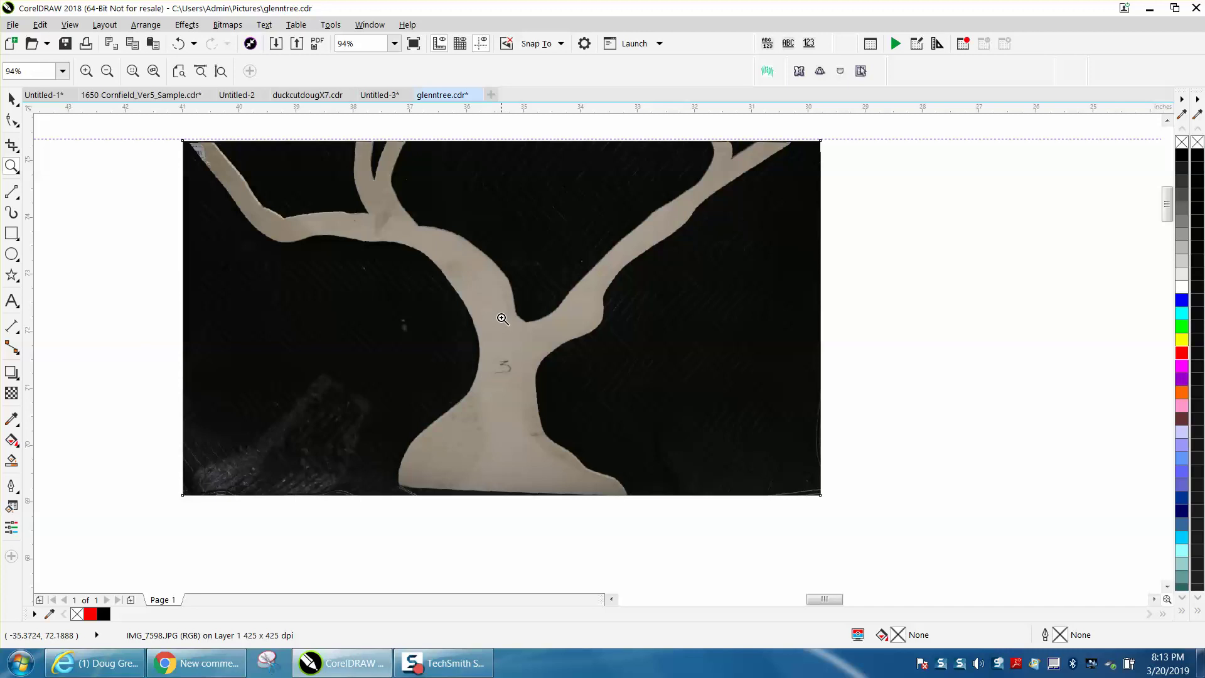
left_click(234, 25)
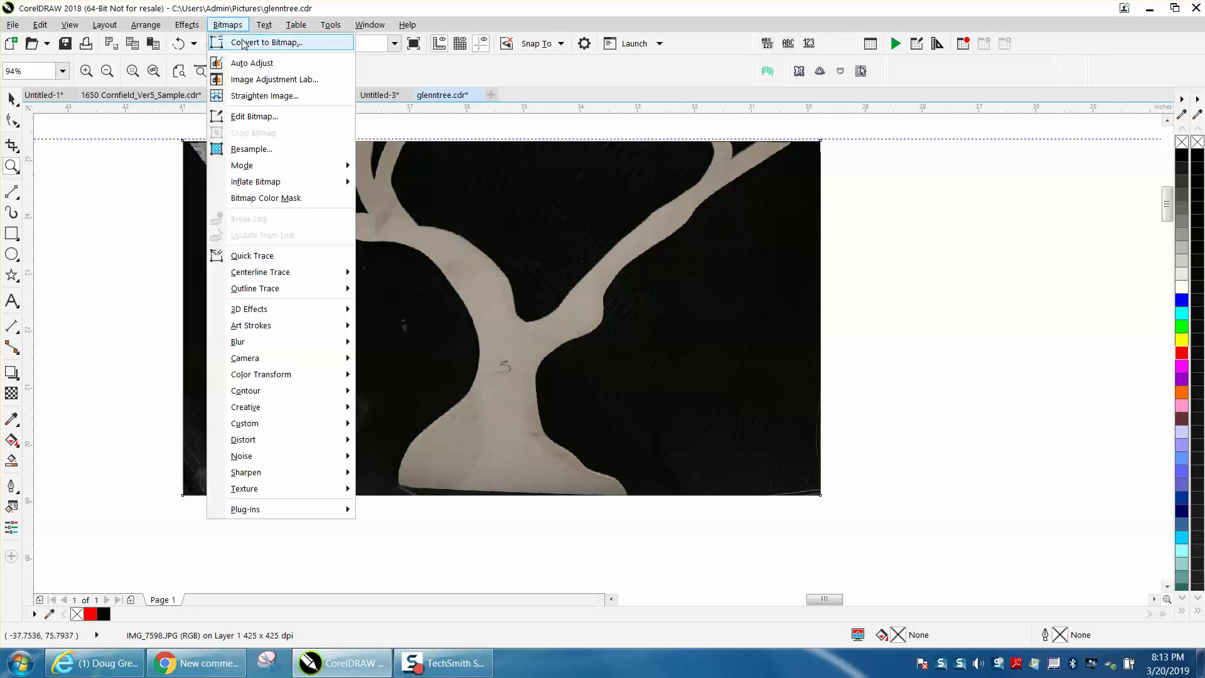
left_click(257, 43)
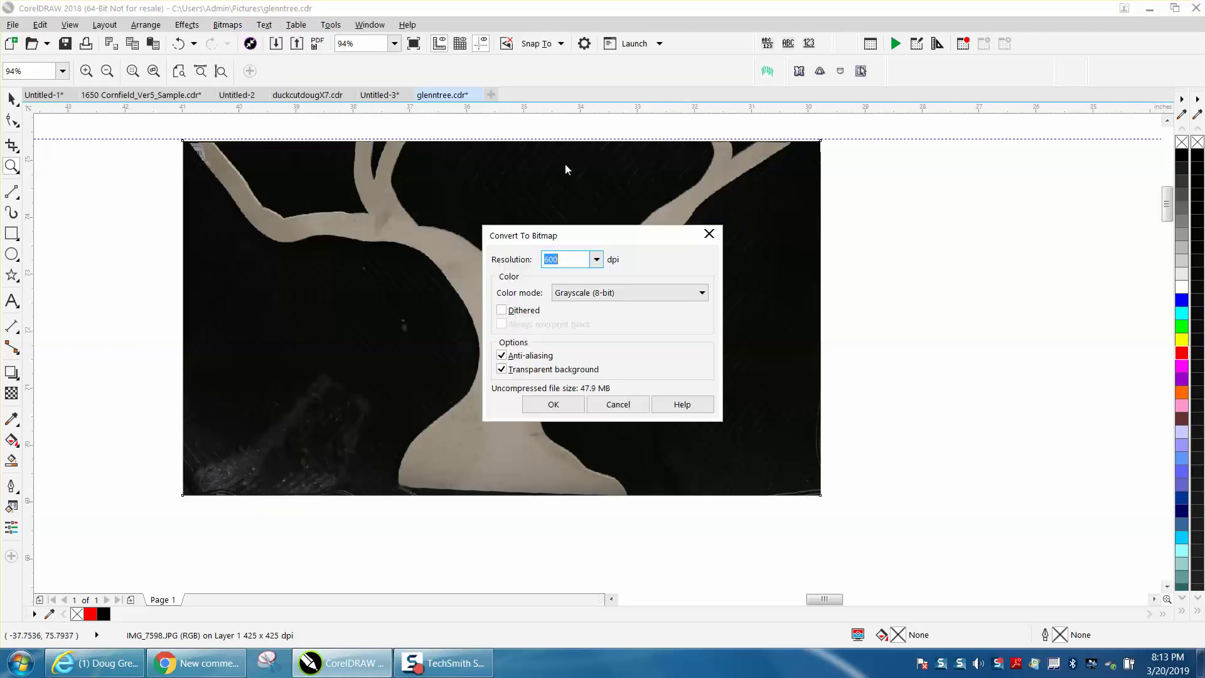
left_click(558, 403)
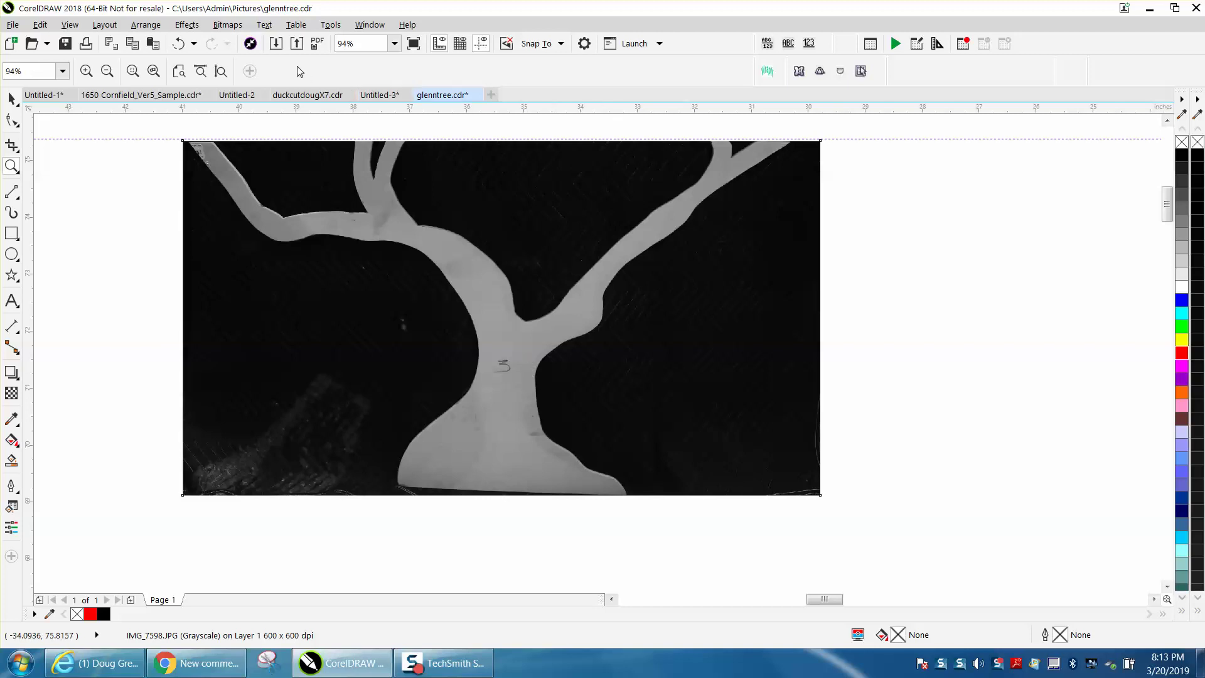
Step: Outline-trace the grayscale photo as Clipart, reducing the bitmap, into a 14-curve PowerTRACE group
left_click(228, 25)
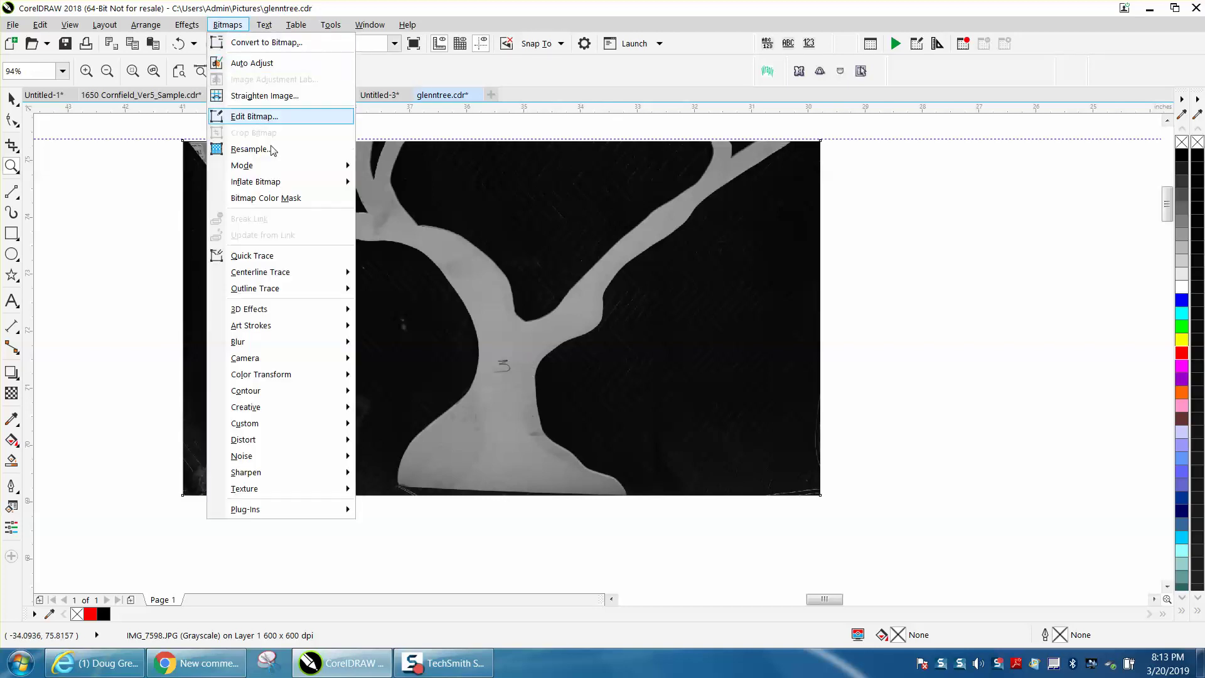
mouse_move(288, 301)
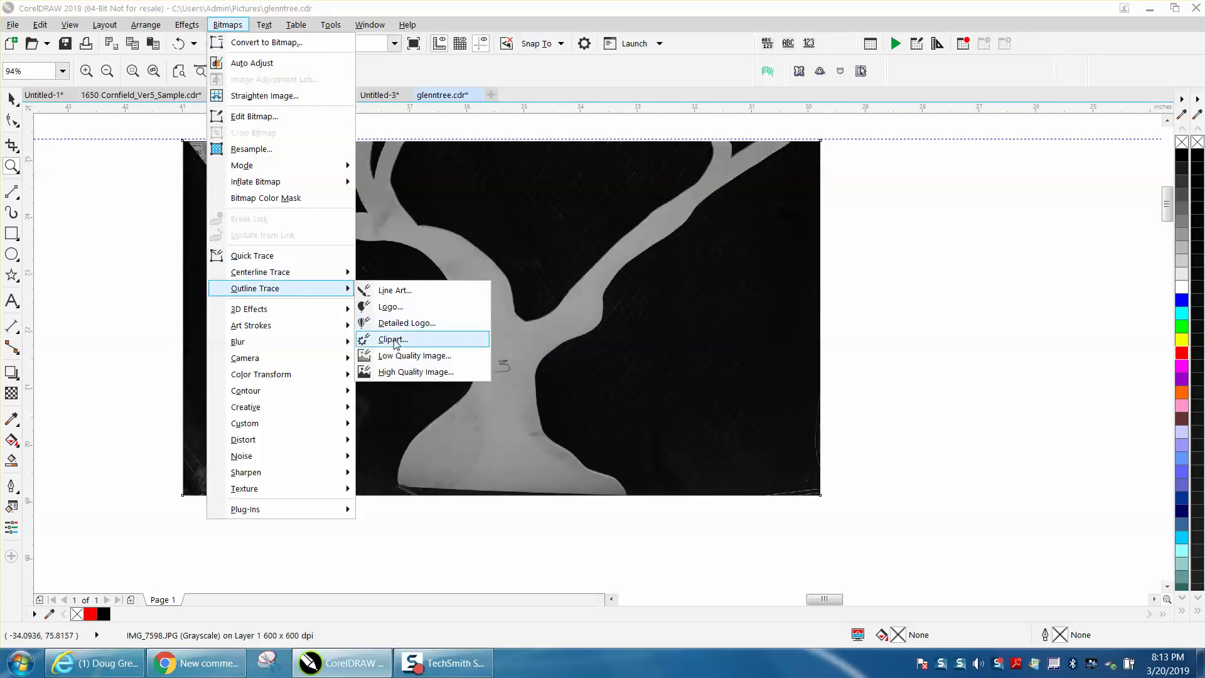
left_click(393, 339)
left_click(331, 290)
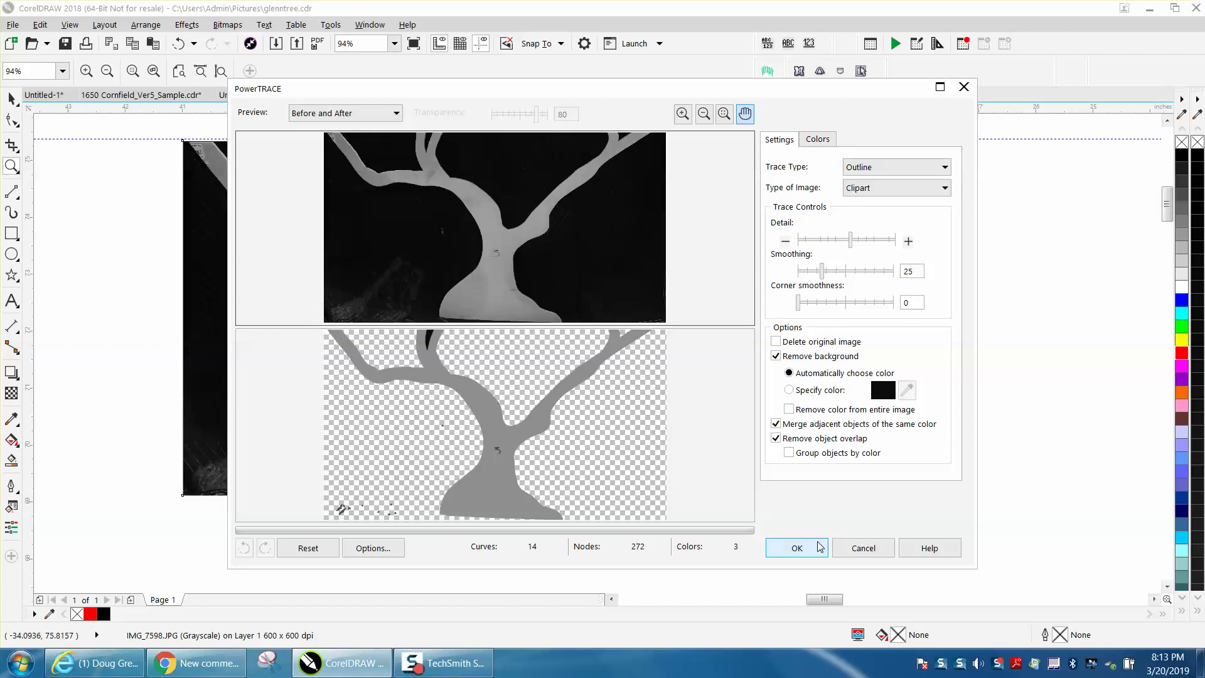
left_click(796, 548)
scroll(584, 368, "down", 2)
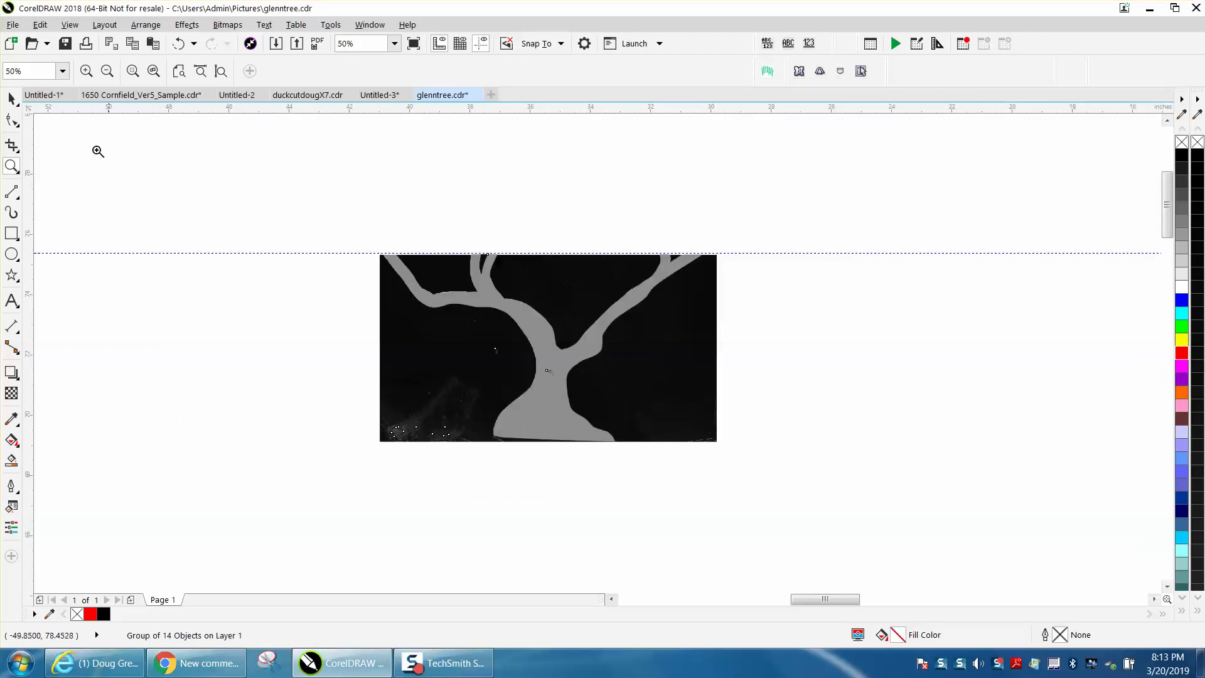
left_click(12, 99)
Step: Delete the tree photo and move the traced tree group back into its place
left_click(419, 373)
left_click_drag(536, 355, 907, 358)
left_click(613, 352)
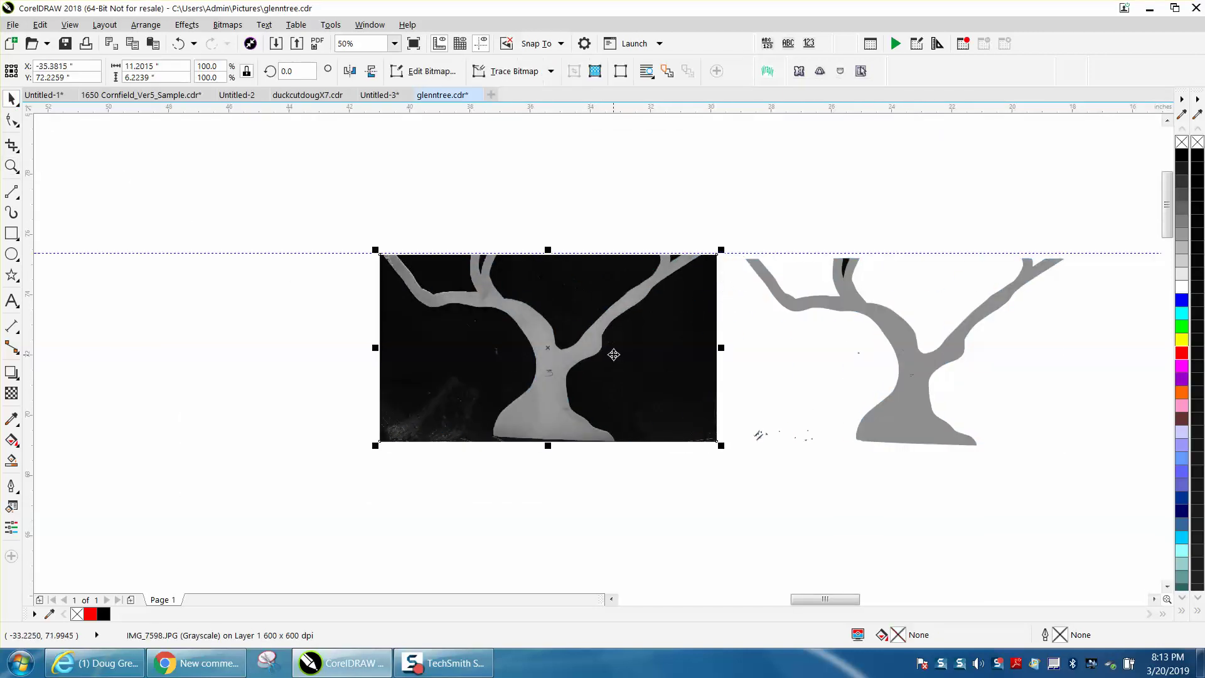
key("Delete")
left_click_drag(912, 356, 519, 317)
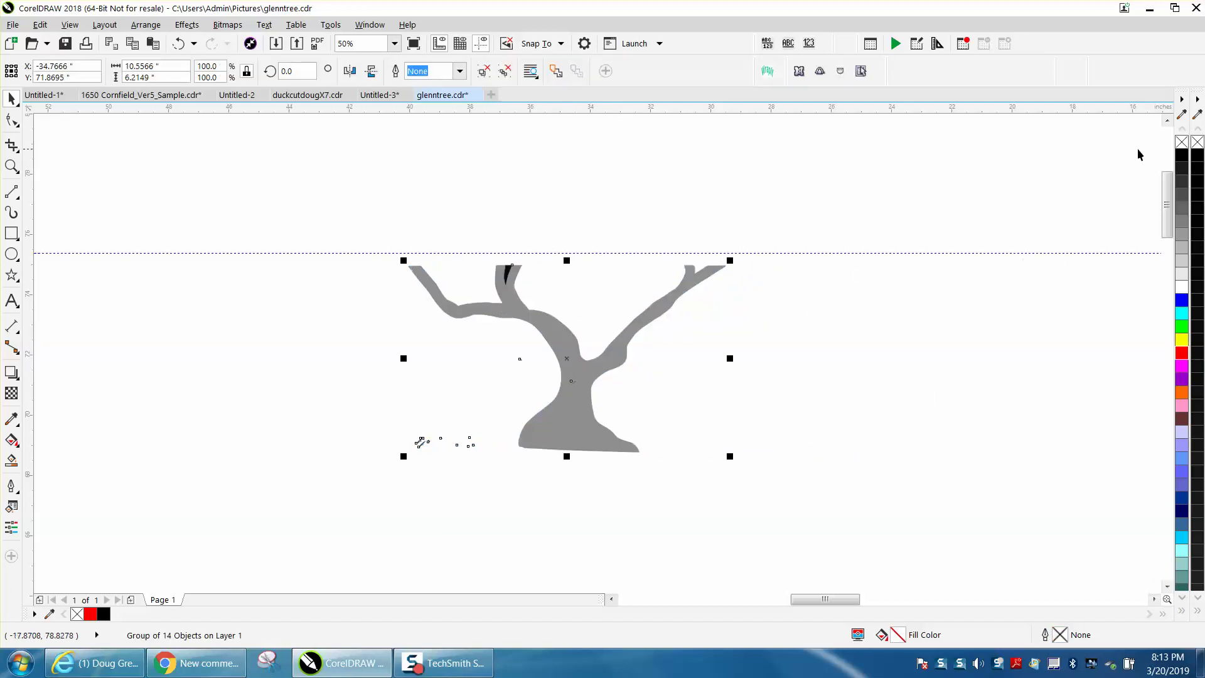
Step: Give the traced tree no fill and a red hairline outline, then ungroup all its curves
left_click(1182, 143)
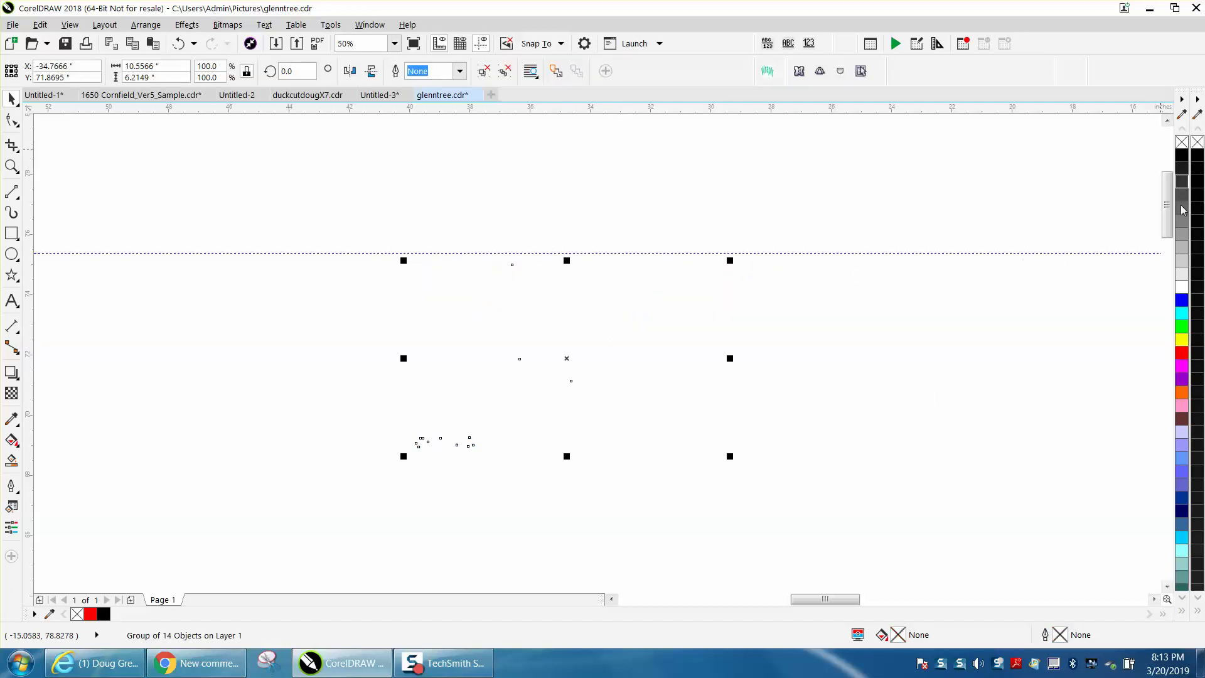
right_click(1181, 358)
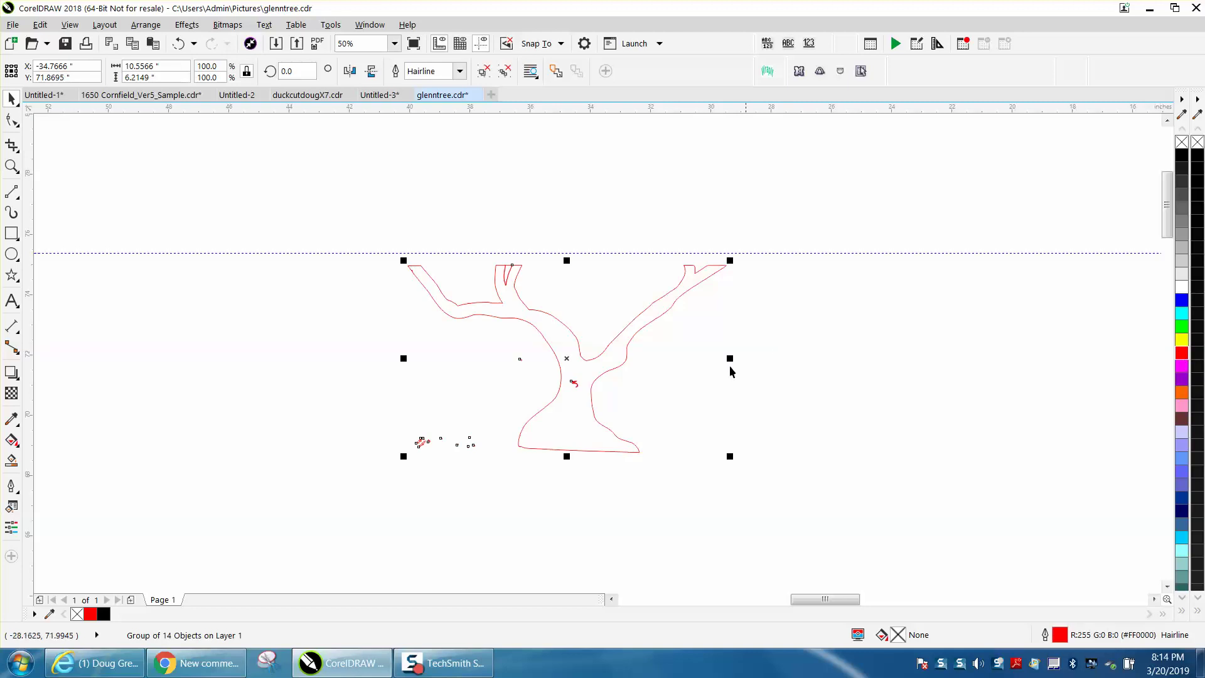
left_click(146, 24)
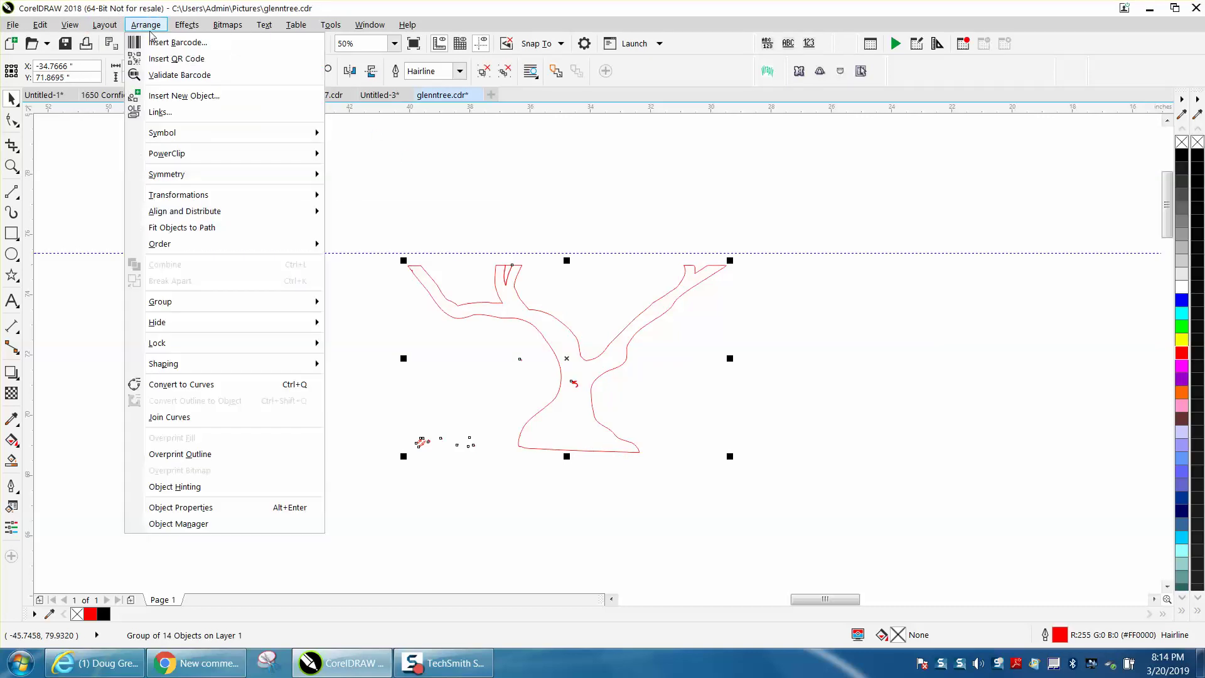
mouse_move(189, 299)
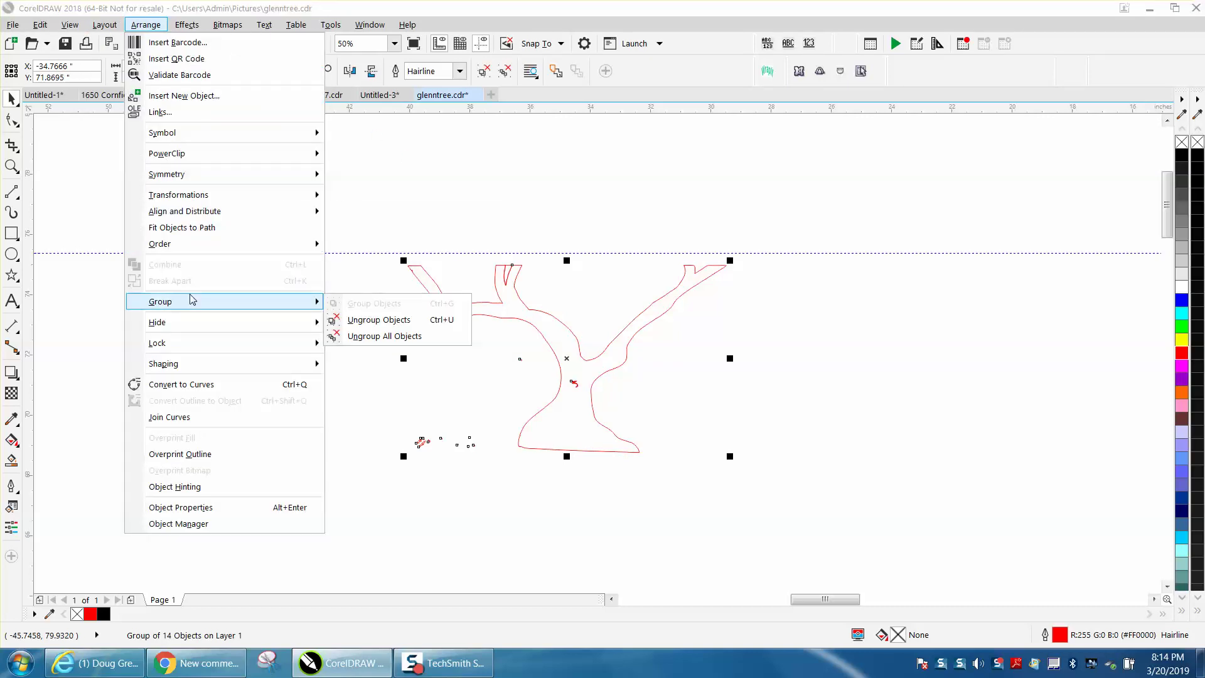
left_click(355, 339)
Step: Delete the stray traced specks and move the tree outline back to the left
left_click(355, 338)
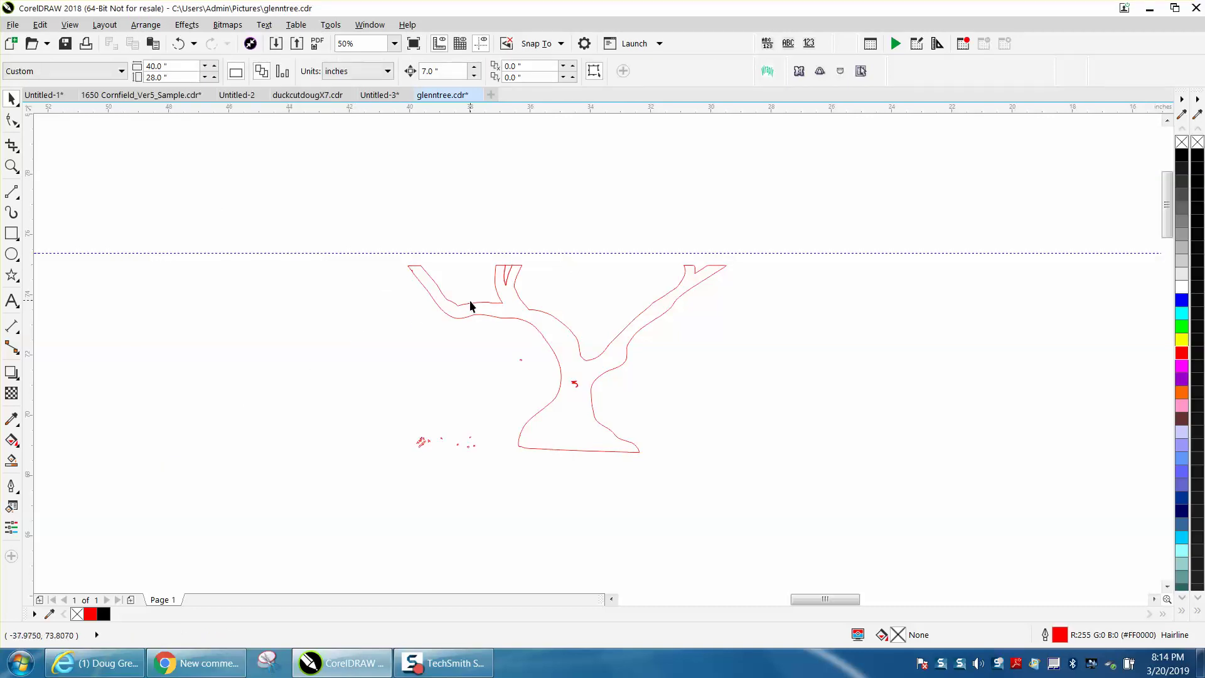
left_click(469, 300)
left_click_drag(477, 302, 797, 341)
left_click_drag(365, 218, 684, 518)
key("Delete")
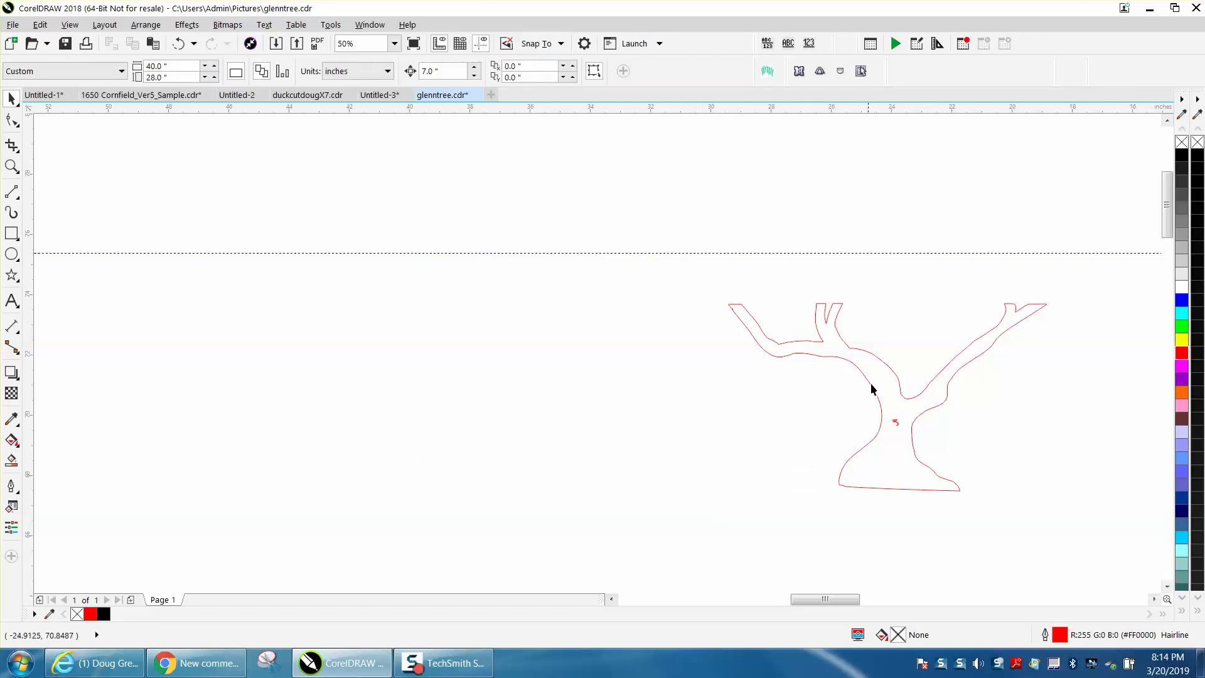
left_click_drag(872, 389, 533, 384)
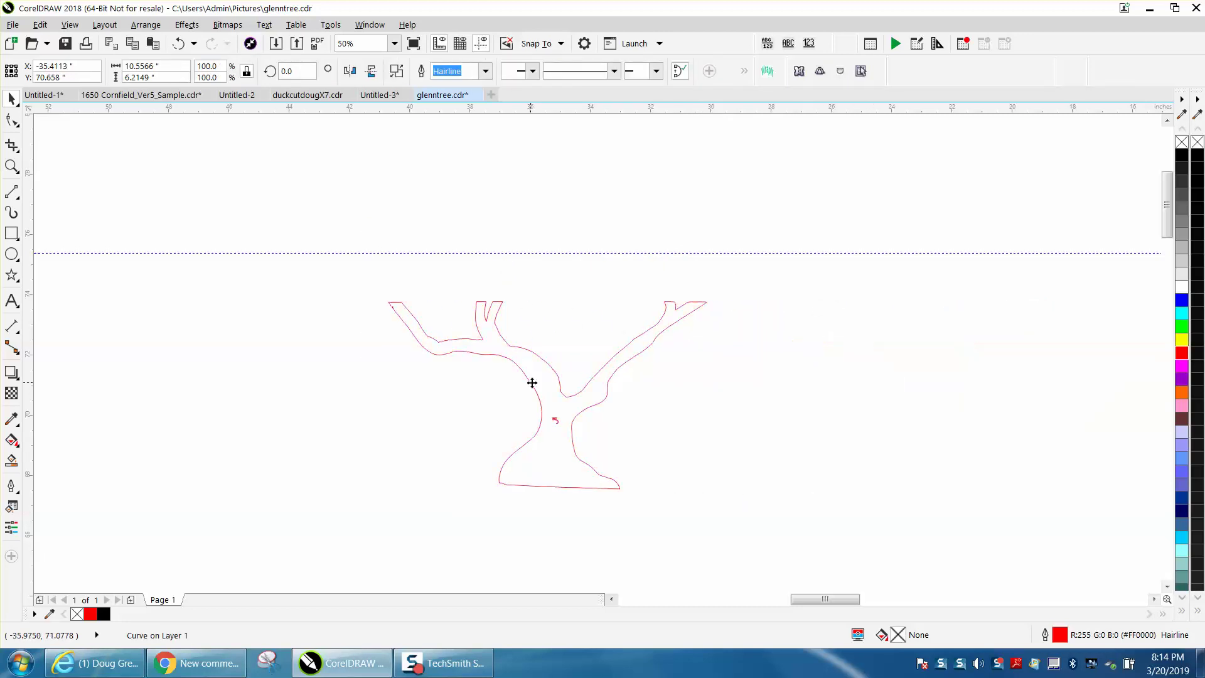
Step: Break the tree curve apart and delete the small inner fragment, keeping one clean outline
left_click(11, 165)
left_click_drag(376, 276, 780, 511)
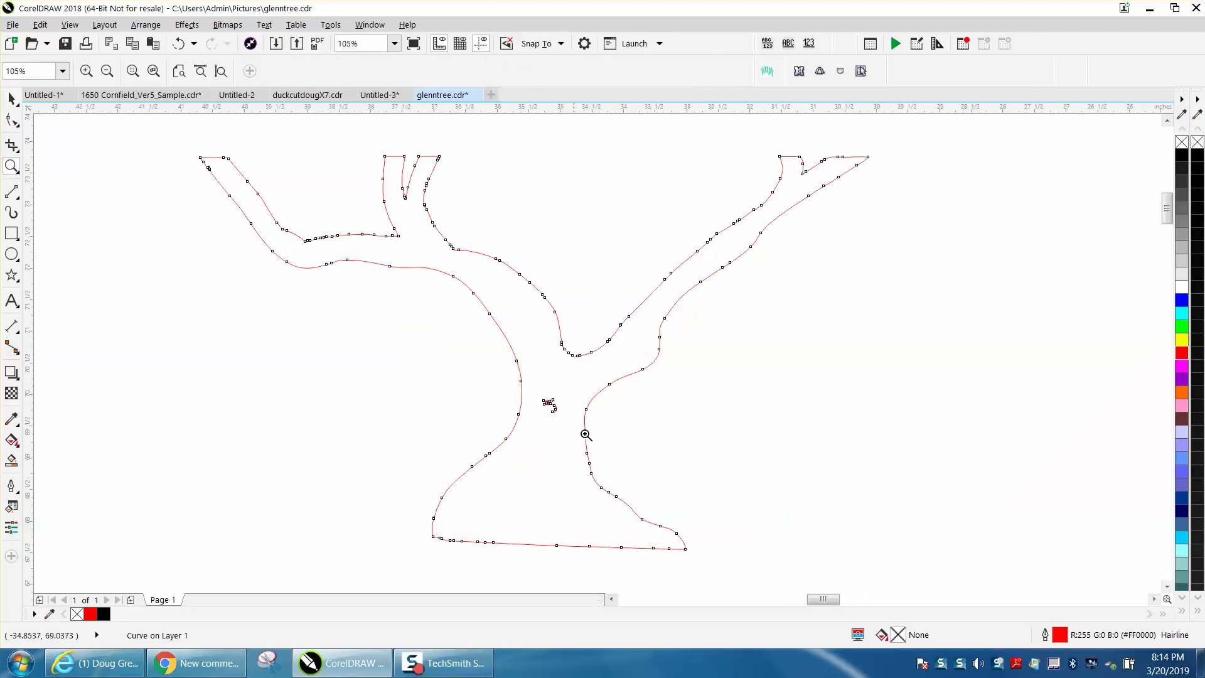
left_click(9, 98)
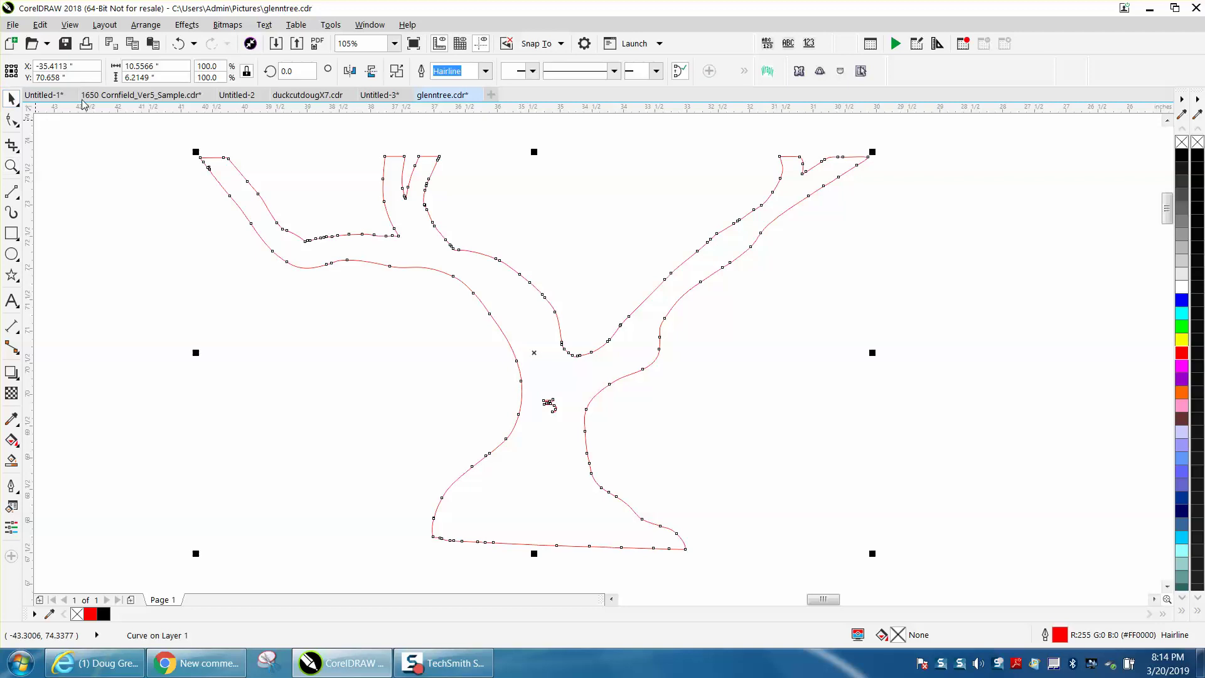
left_click(139, 26)
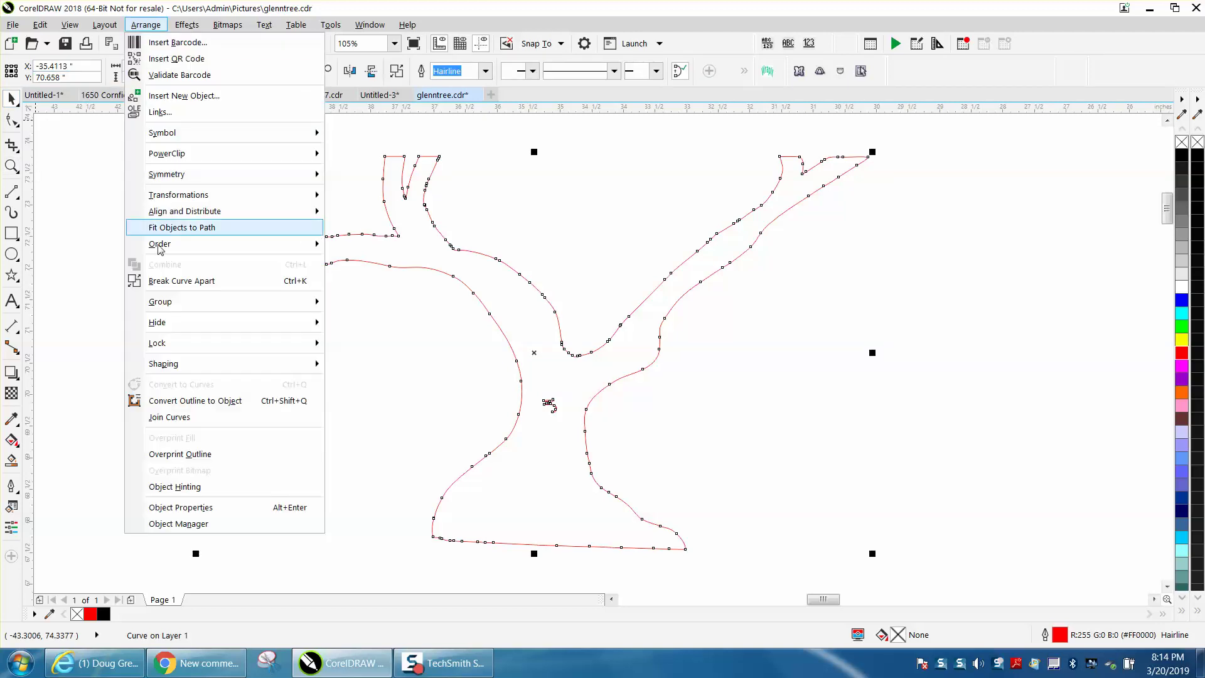
left_click(175, 281)
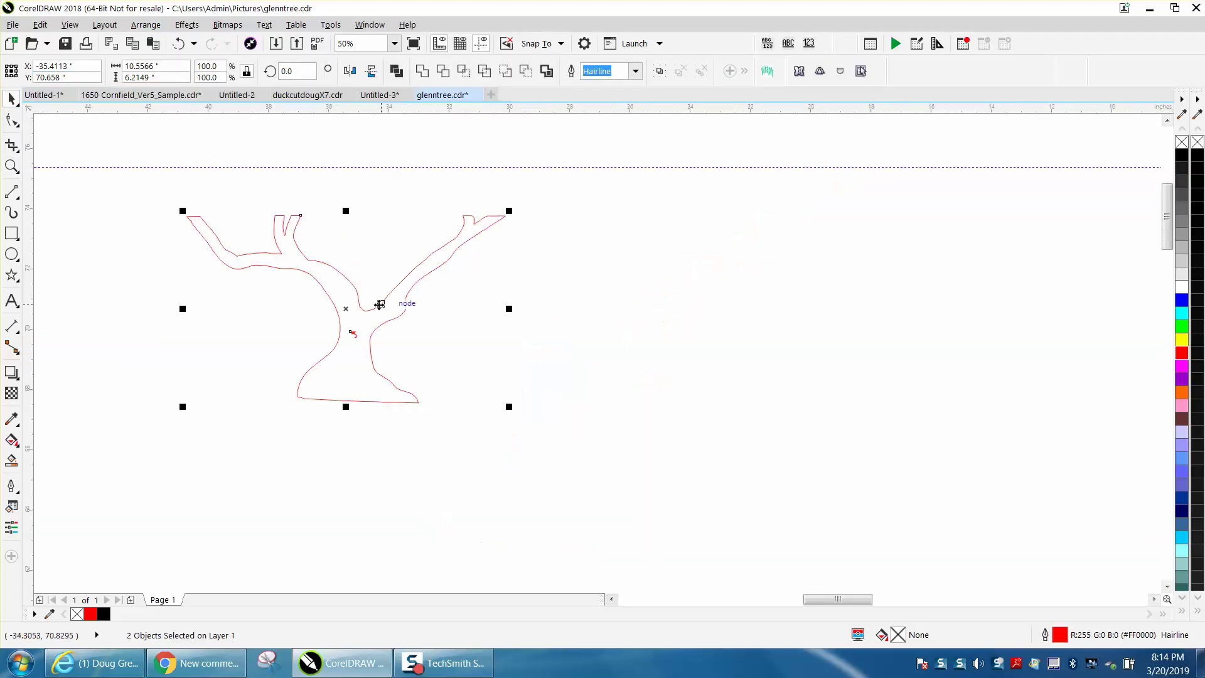
left_click(439, 318)
left_click_drag(404, 306, 672, 296)
left_click_drag(317, 312, 421, 372)
key("Delete")
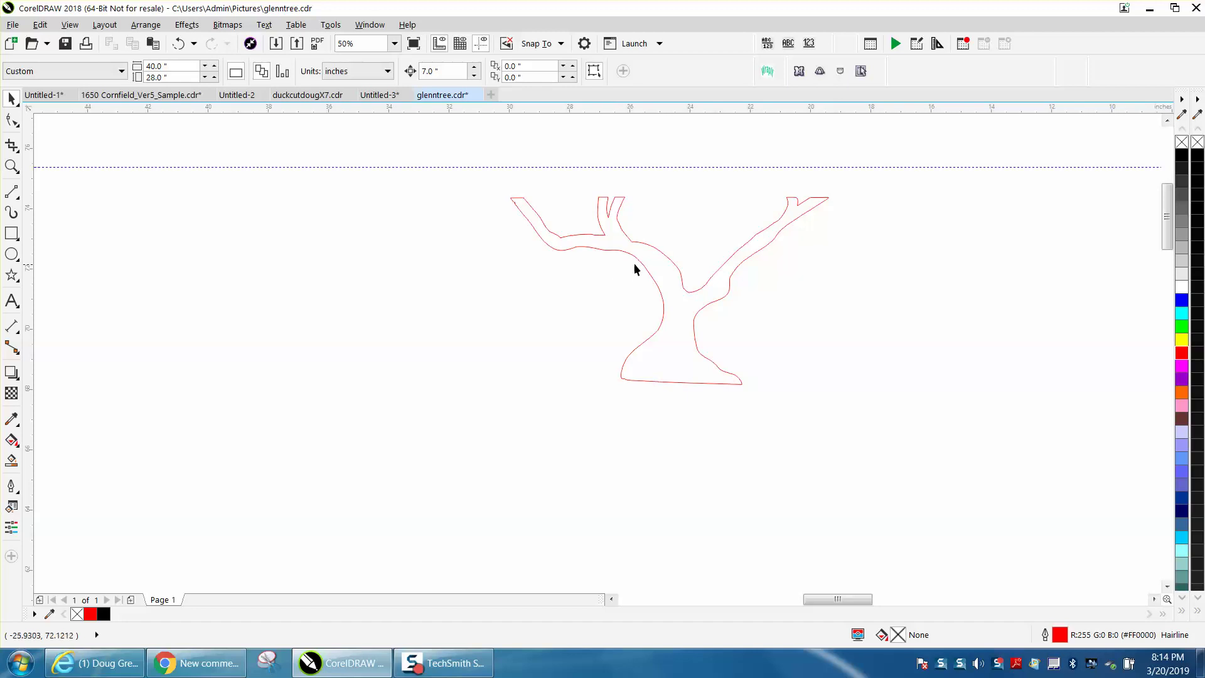
left_click_drag(648, 272, 362, 312)
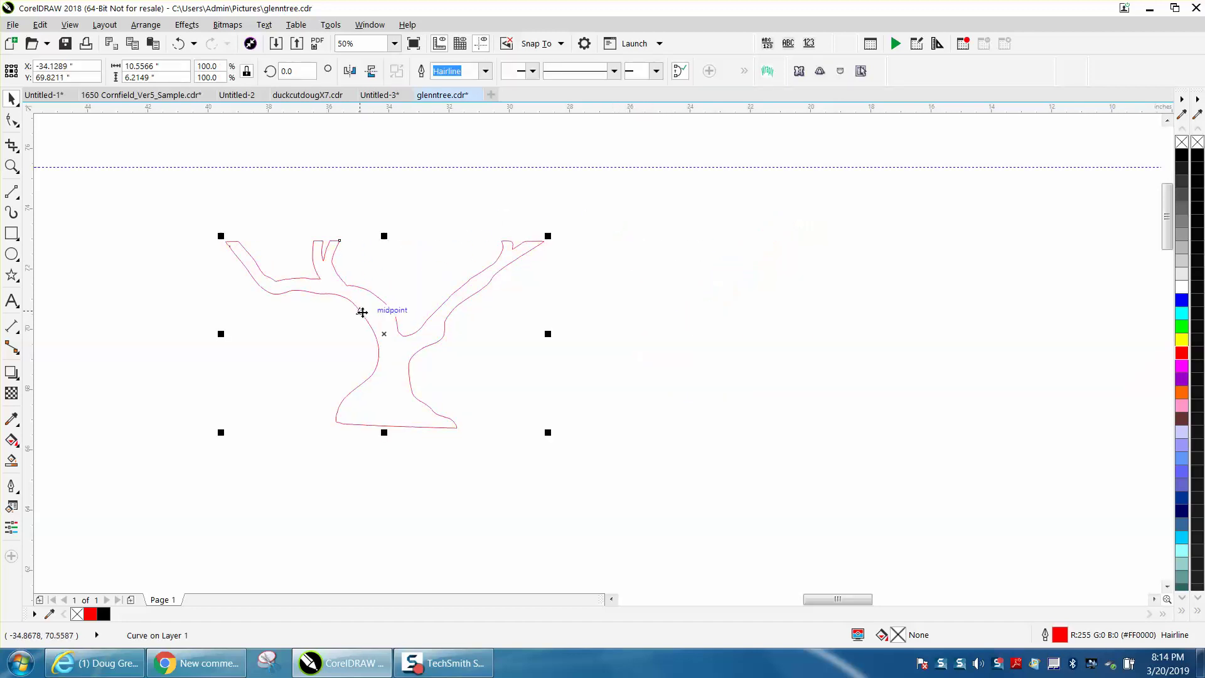
left_click(11, 166)
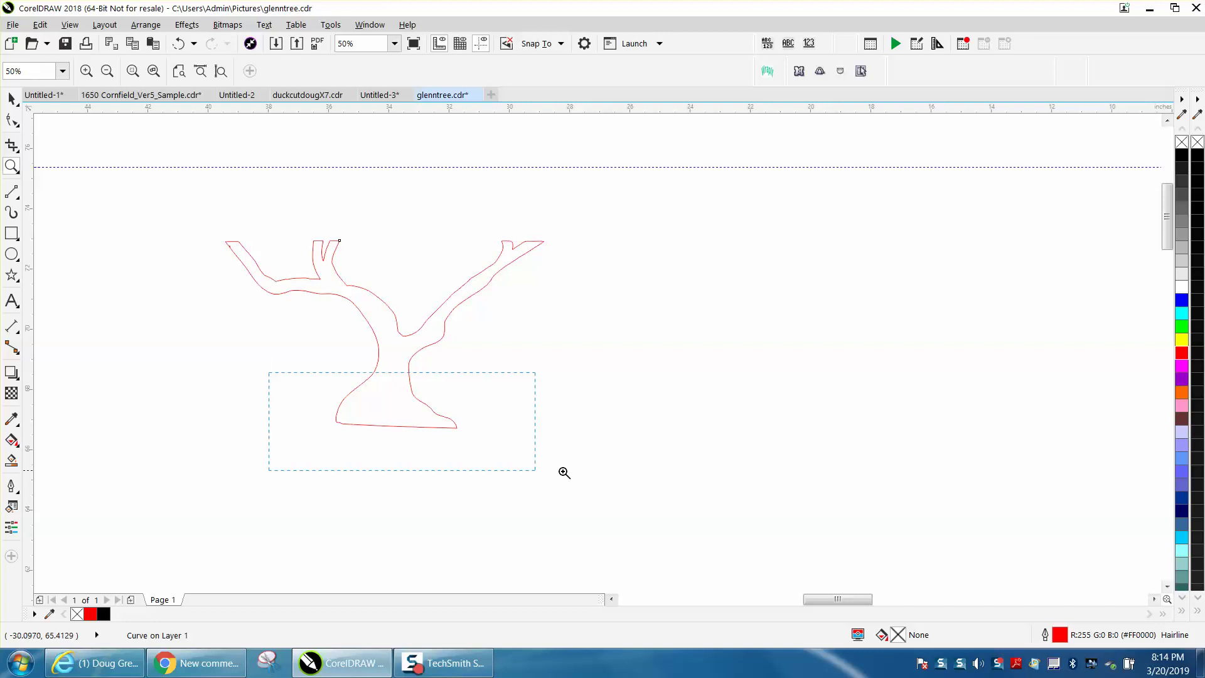
Step: Delete the extra nodes along the trunk base and nudge the bottom-left corner node down
left_click_drag(564, 471, 614, 475)
scroll(332, 334, "down", 5)
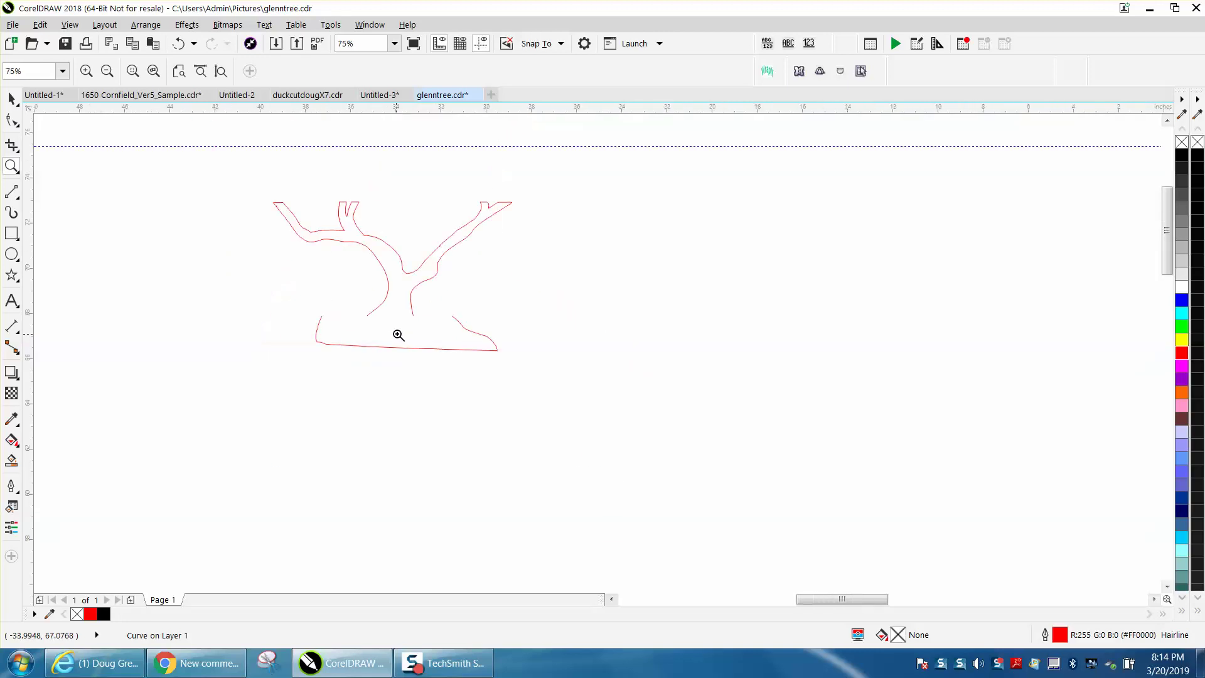
left_click_drag(524, 370, 525, 372)
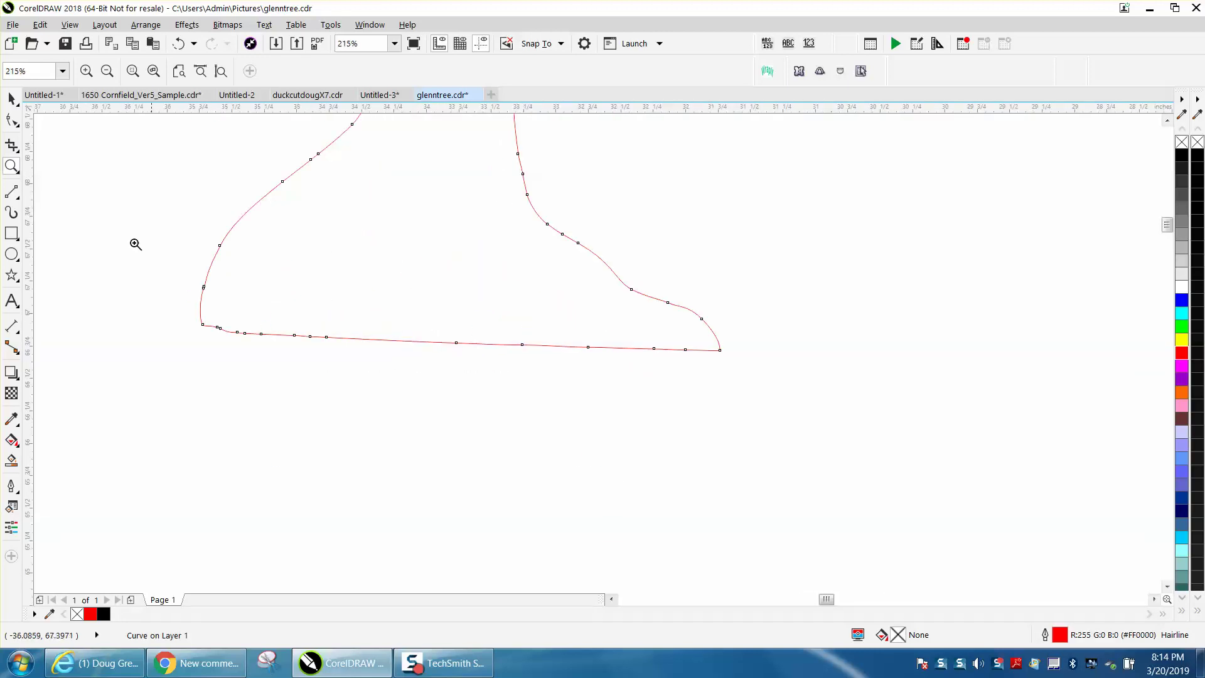
left_click(13, 120)
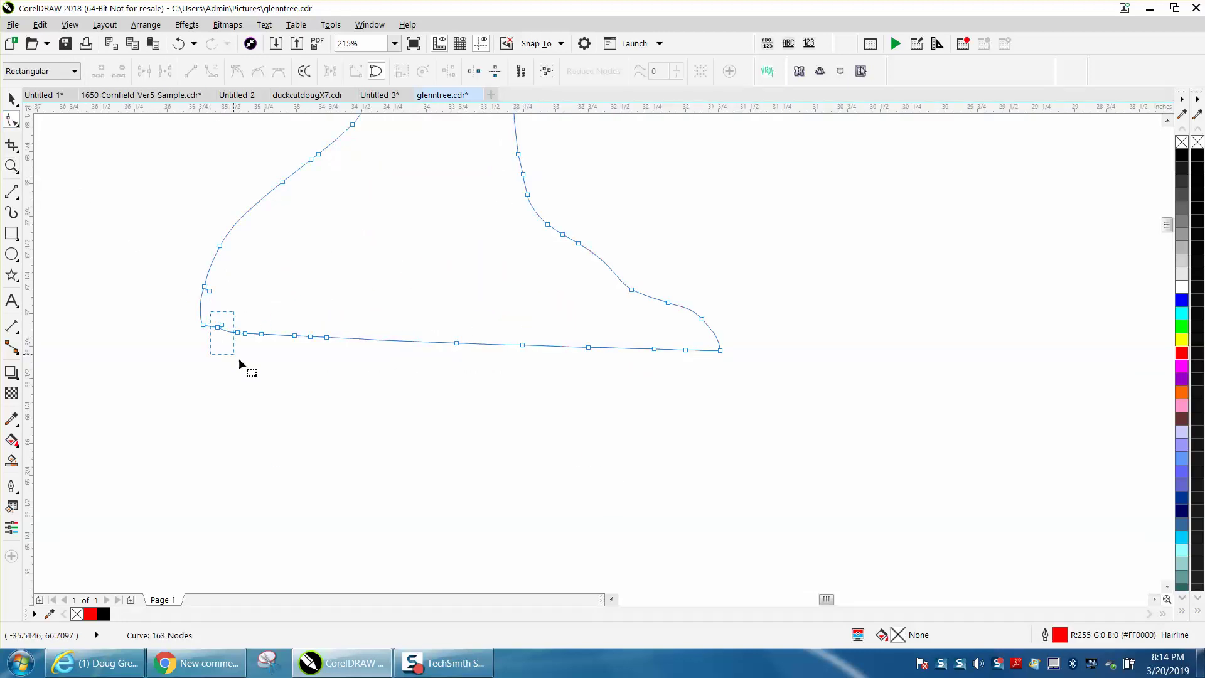
left_click_drag(635, 372, 688, 376)
key("Delete")
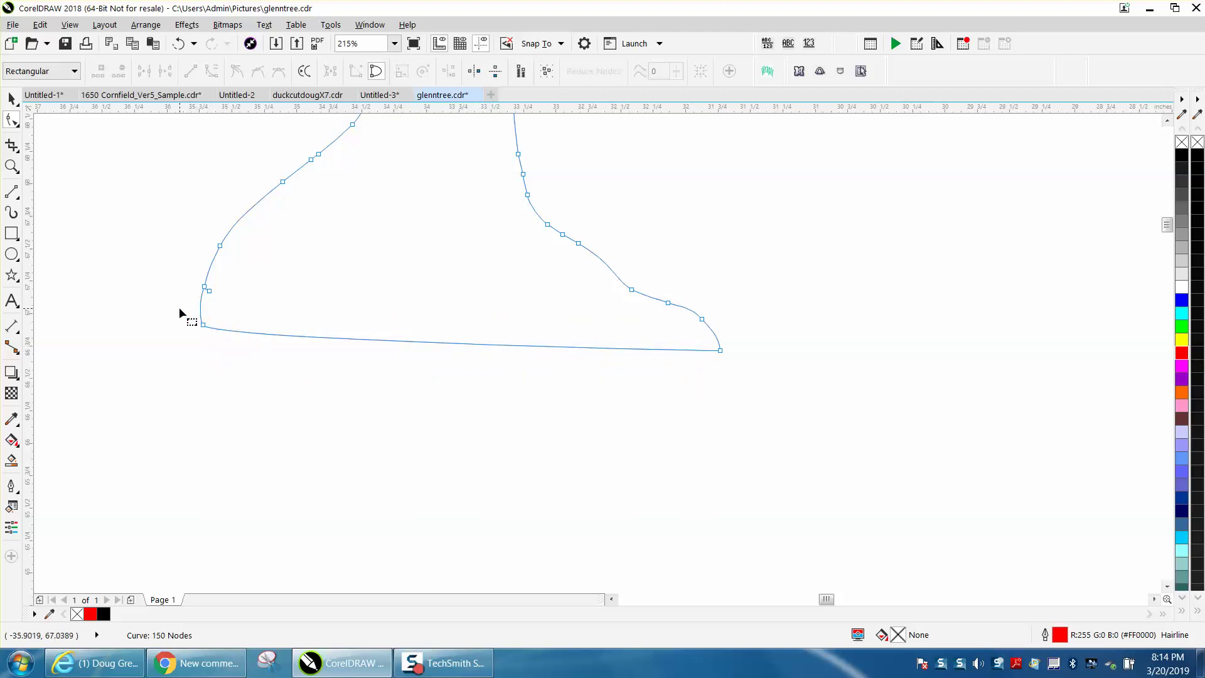
left_click_drag(751, 371, 752, 373)
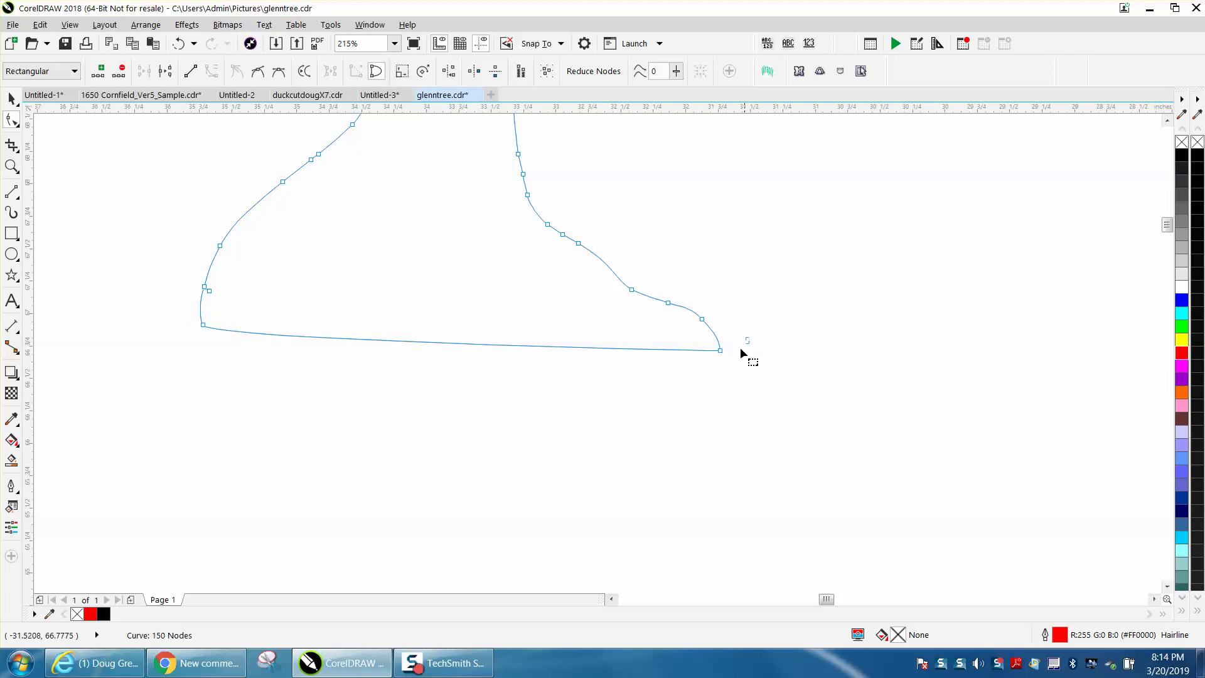
left_click_drag(194, 339, 180, 318)
left_click_drag(203, 324, 202, 332)
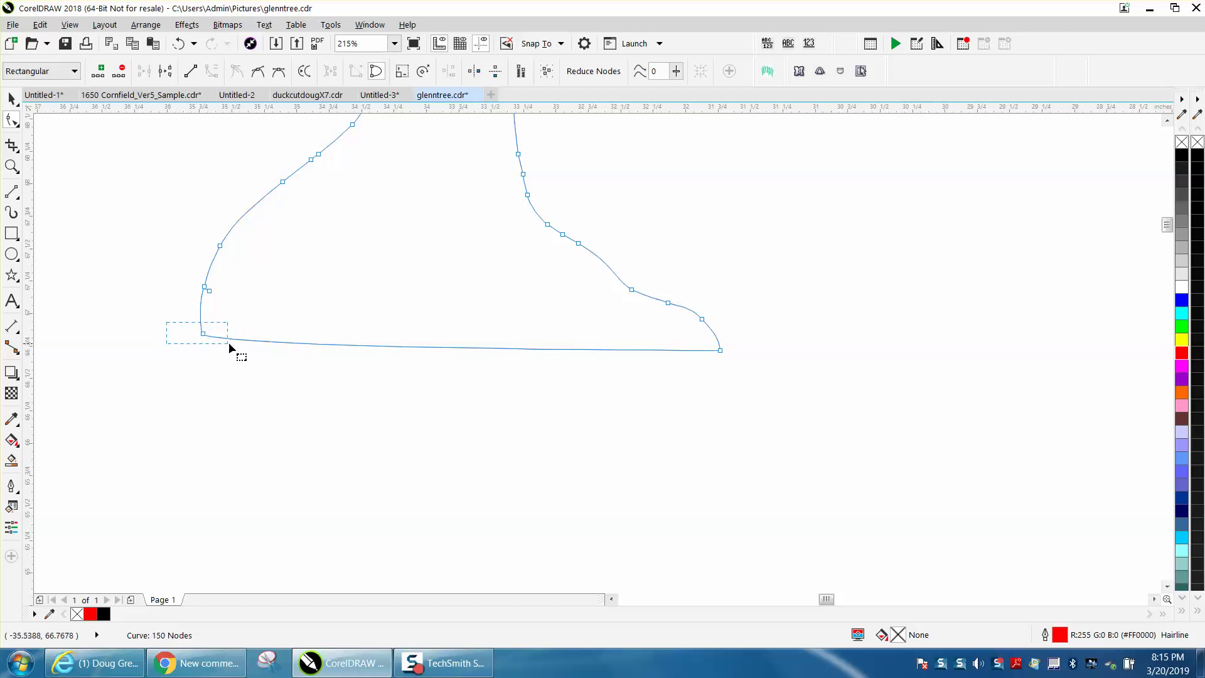
Step: Straighten the bottom segment, drop one extra node, and align the base nodes horizontally
left_click_drag(598, 376, 750, 389)
right_click(720, 352)
left_click(752, 398)
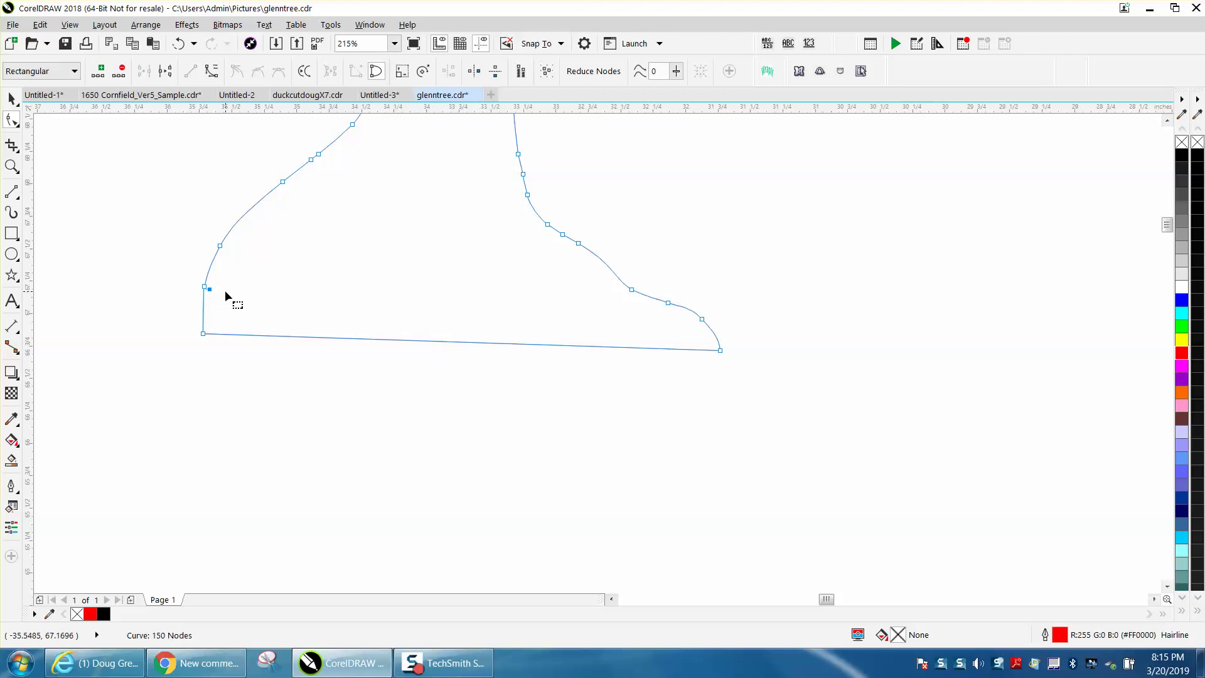
key("Delete")
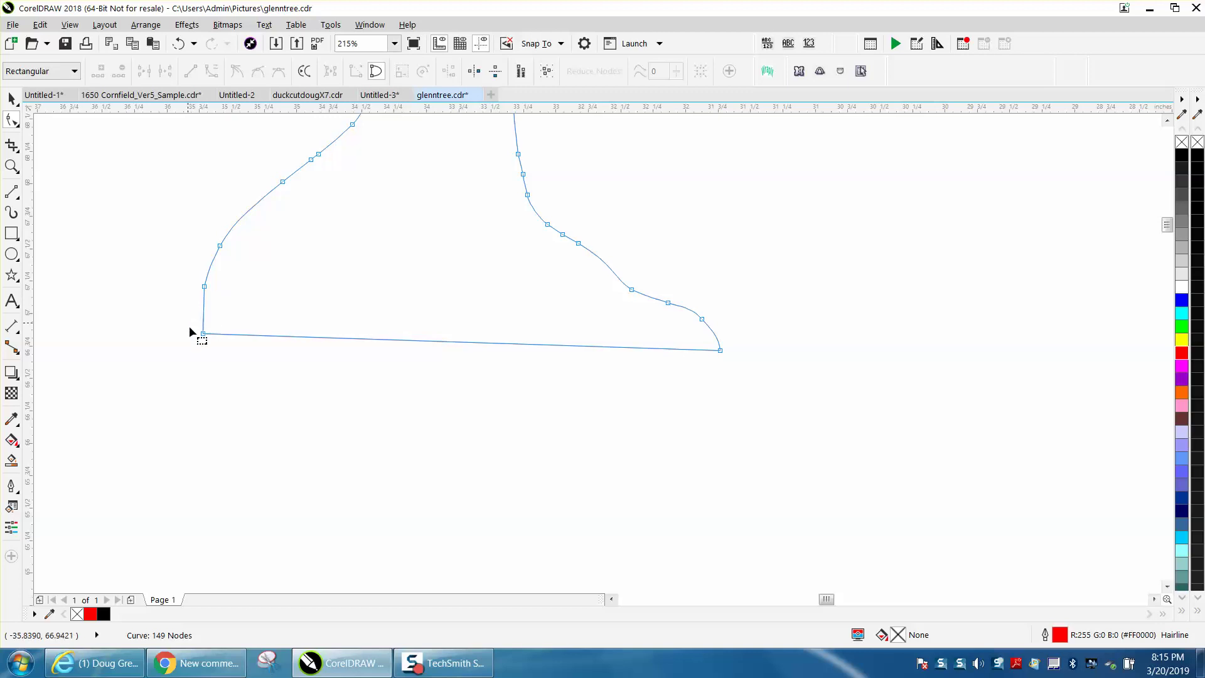
left_click_drag(188, 322, 739, 367)
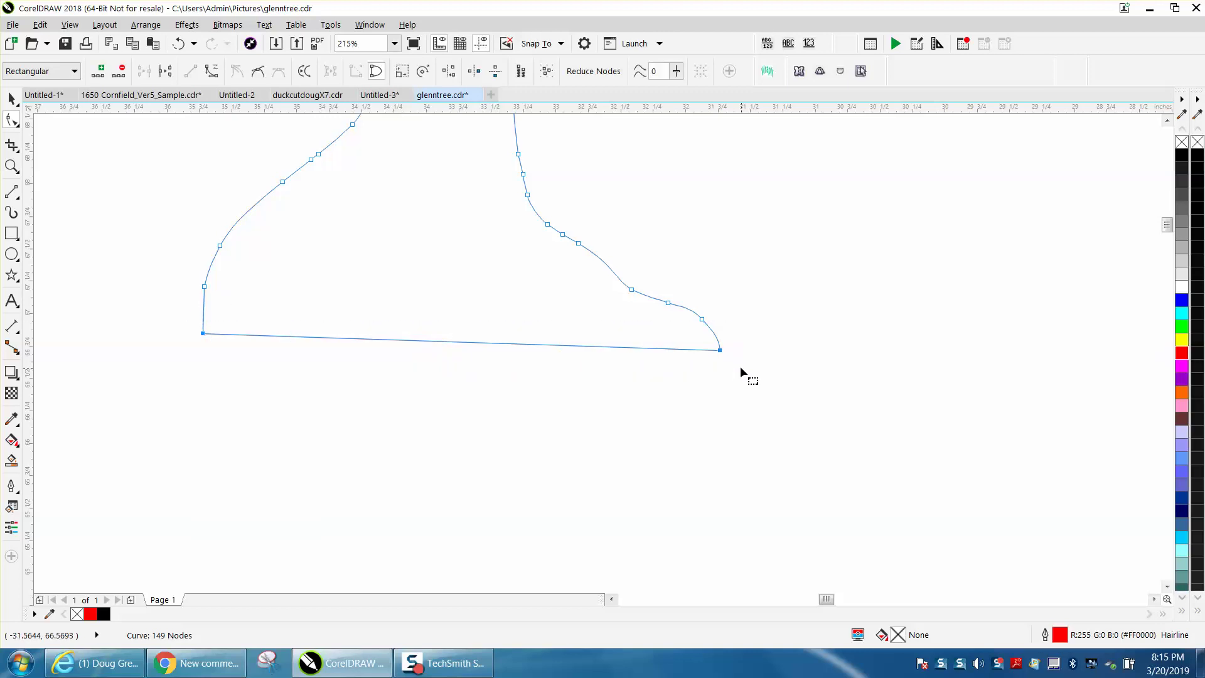
left_click(449, 72)
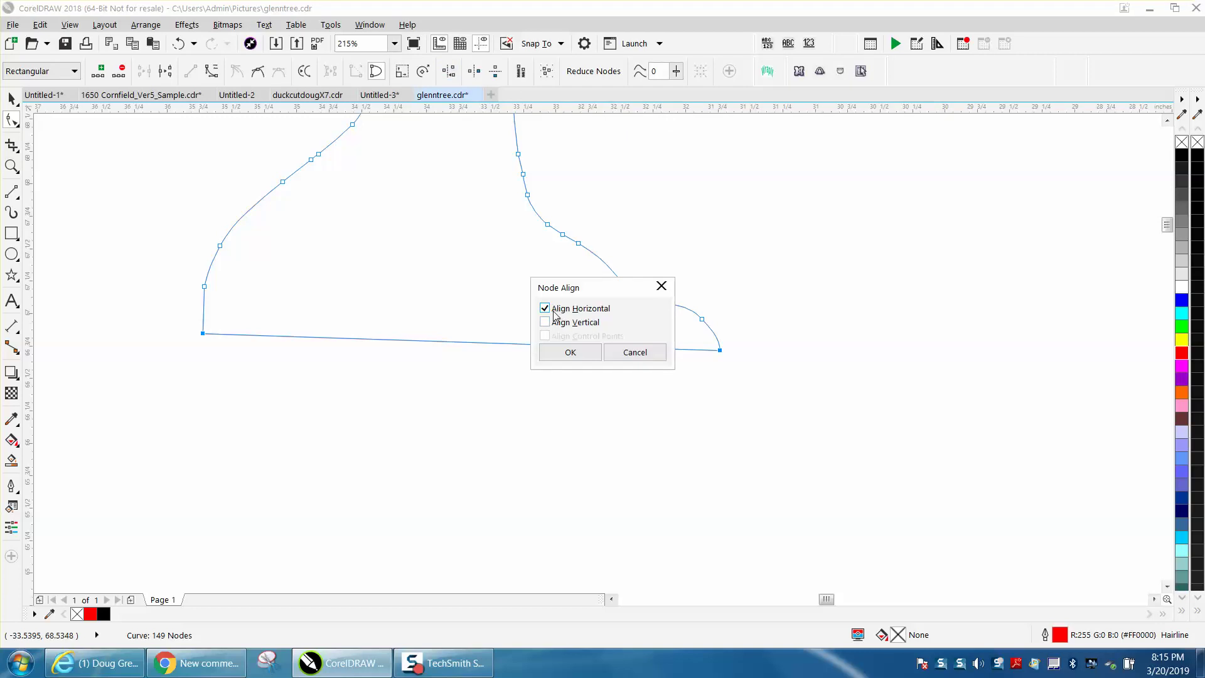
left_click(568, 352)
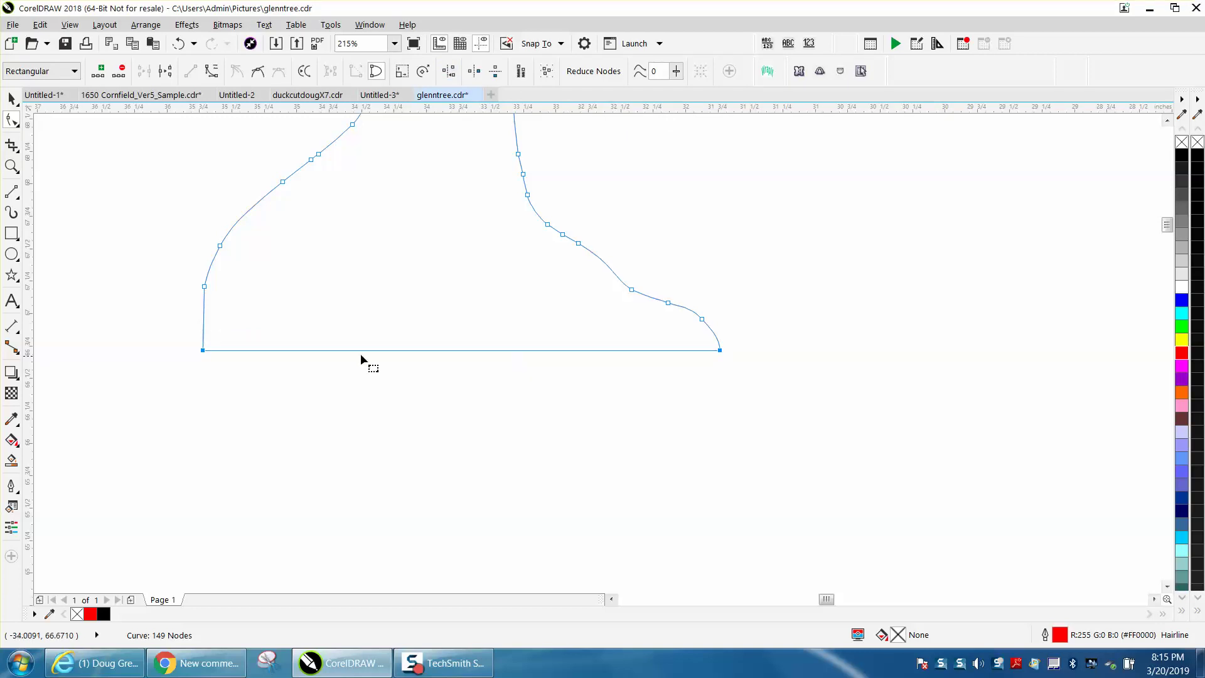
scroll(538, 351, "down", 4)
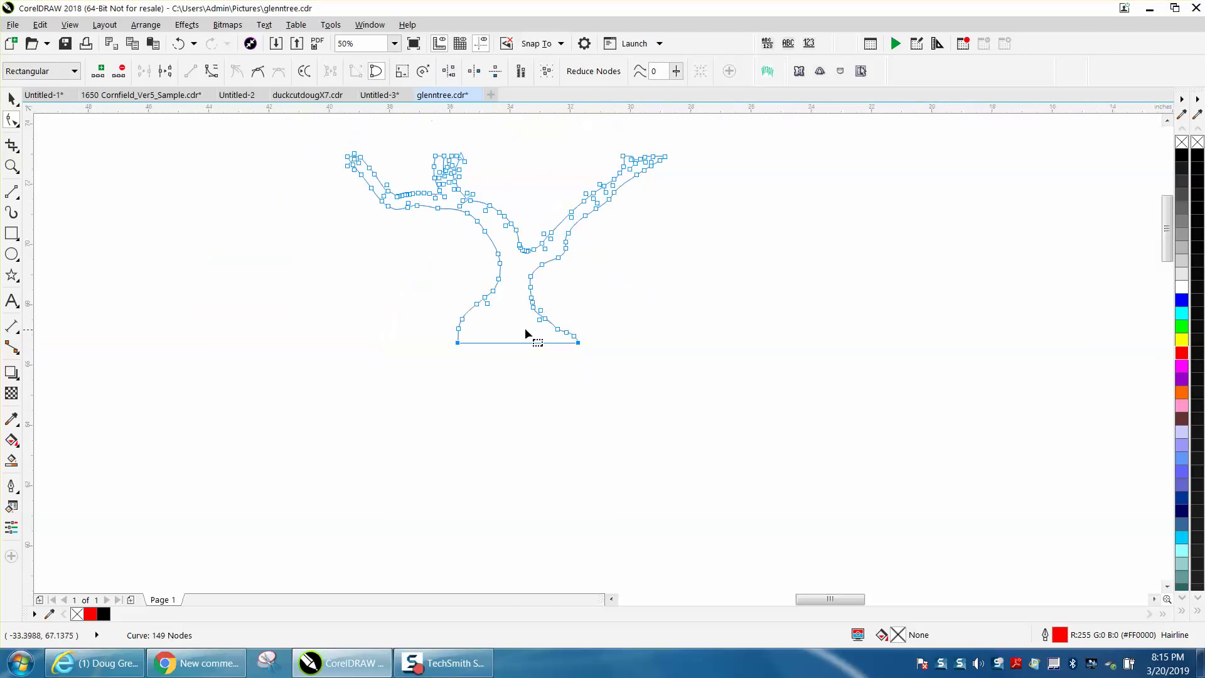
Step: Reduce the red tree outline from 149 nodes to 28 and zoom toward the upper branches
left_click_drag(329, 129, 728, 368)
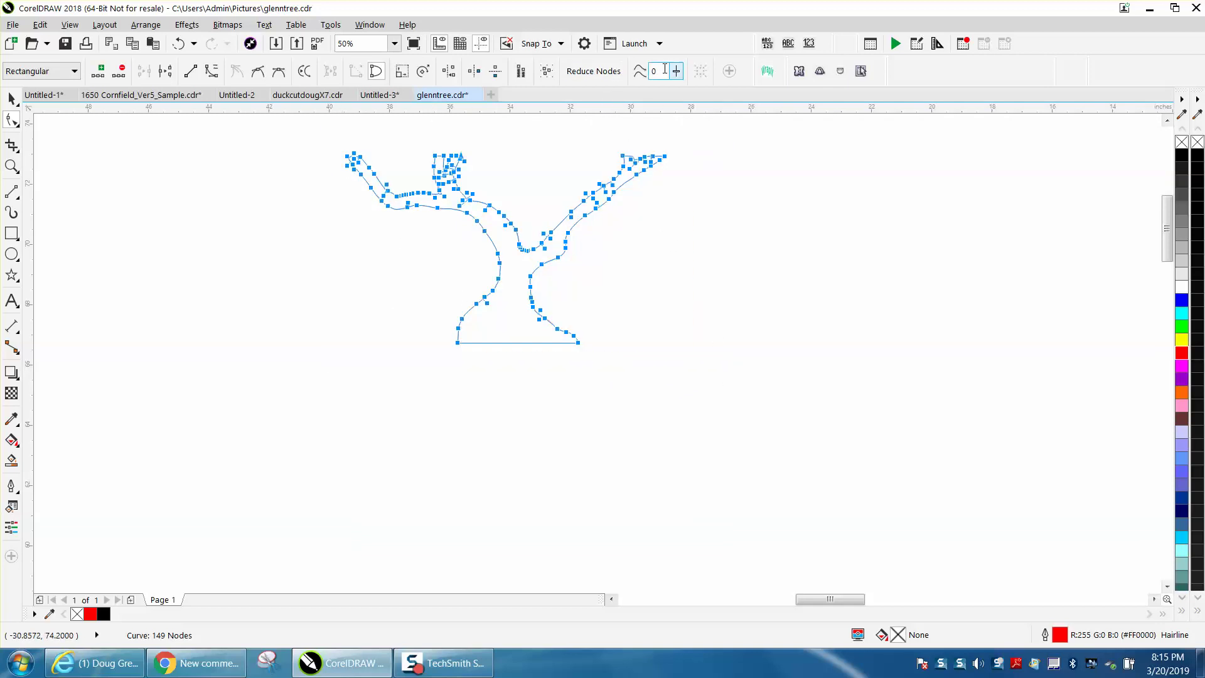
key("Return")
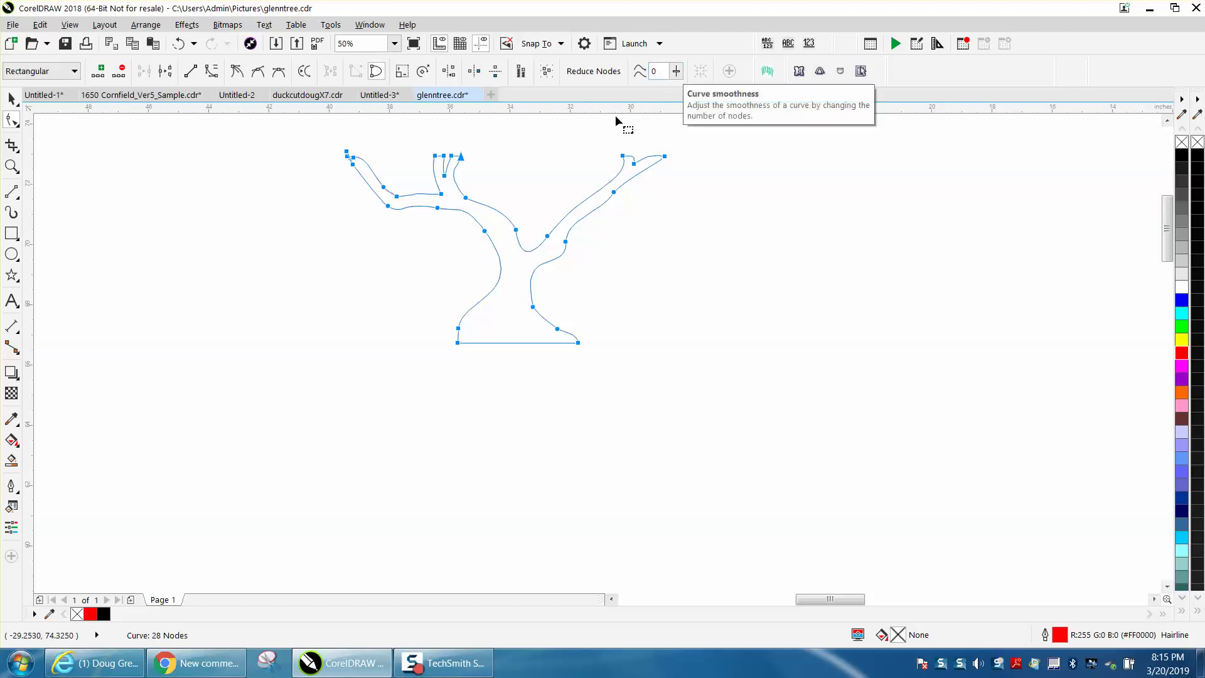
left_click(11, 165)
left_click_drag(332, 138, 793, 213)
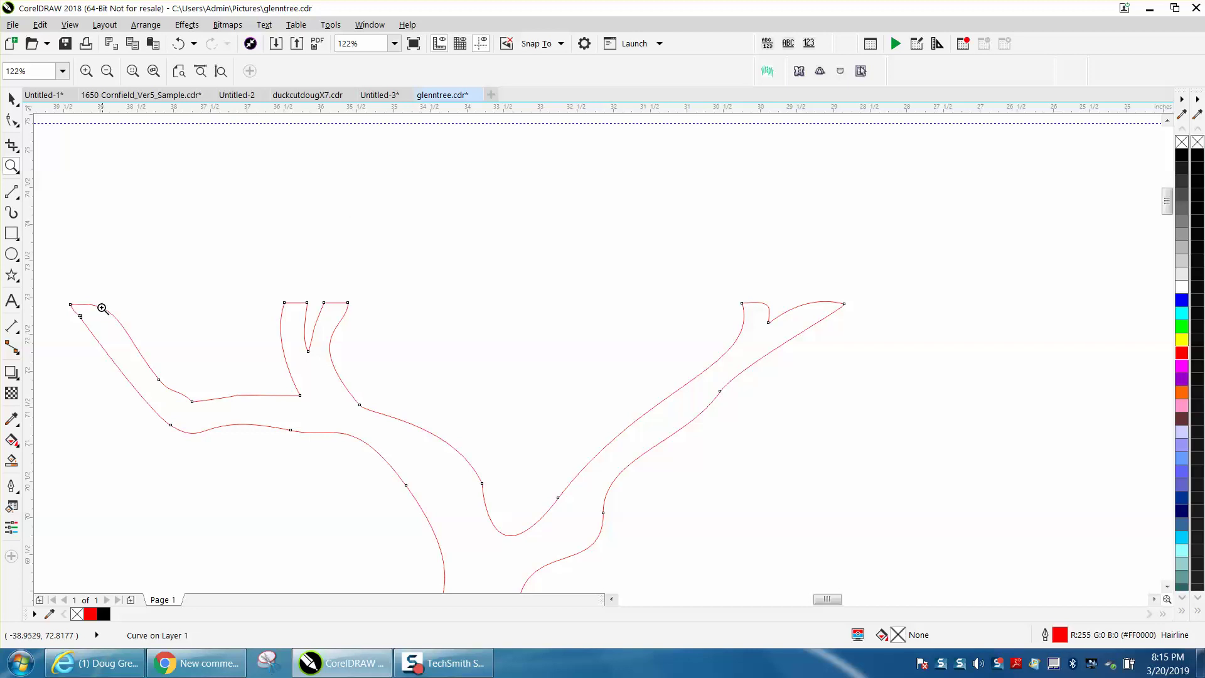
Step: Delete three stray nodes on the upper-left branch tip and straighten the left and middle tip segments
left_click_drag(69, 288, 188, 339)
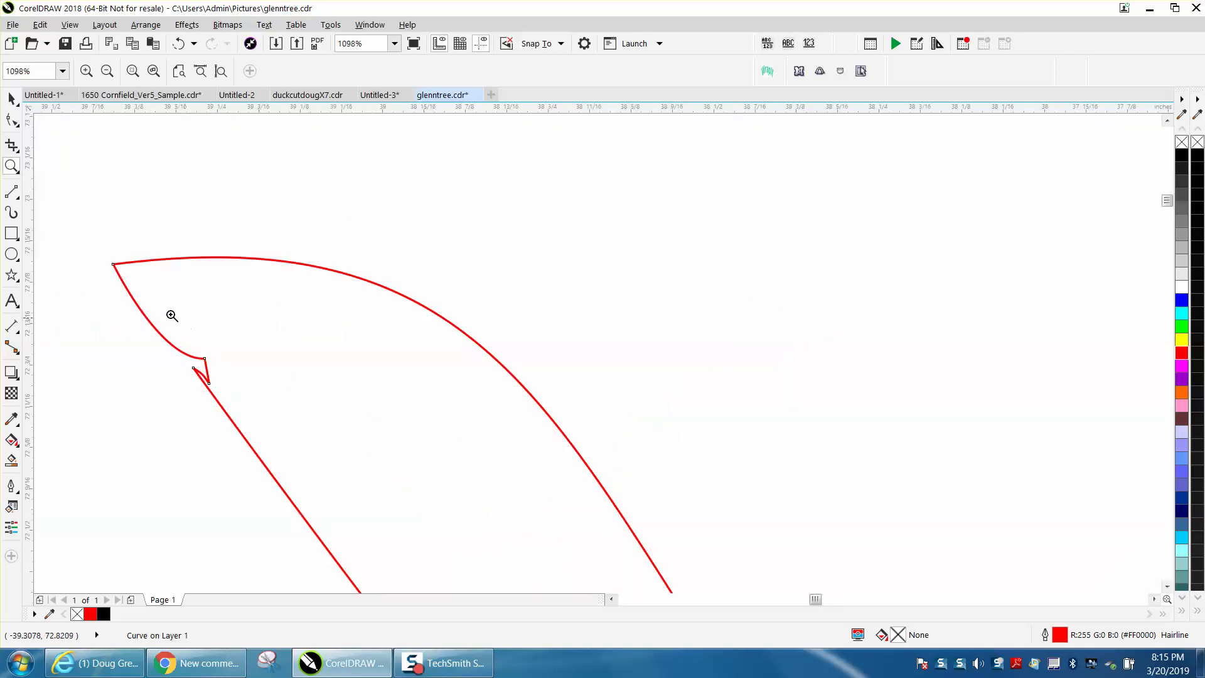
left_click(11, 120)
left_click_drag(229, 368, 169, 388)
key("Delete")
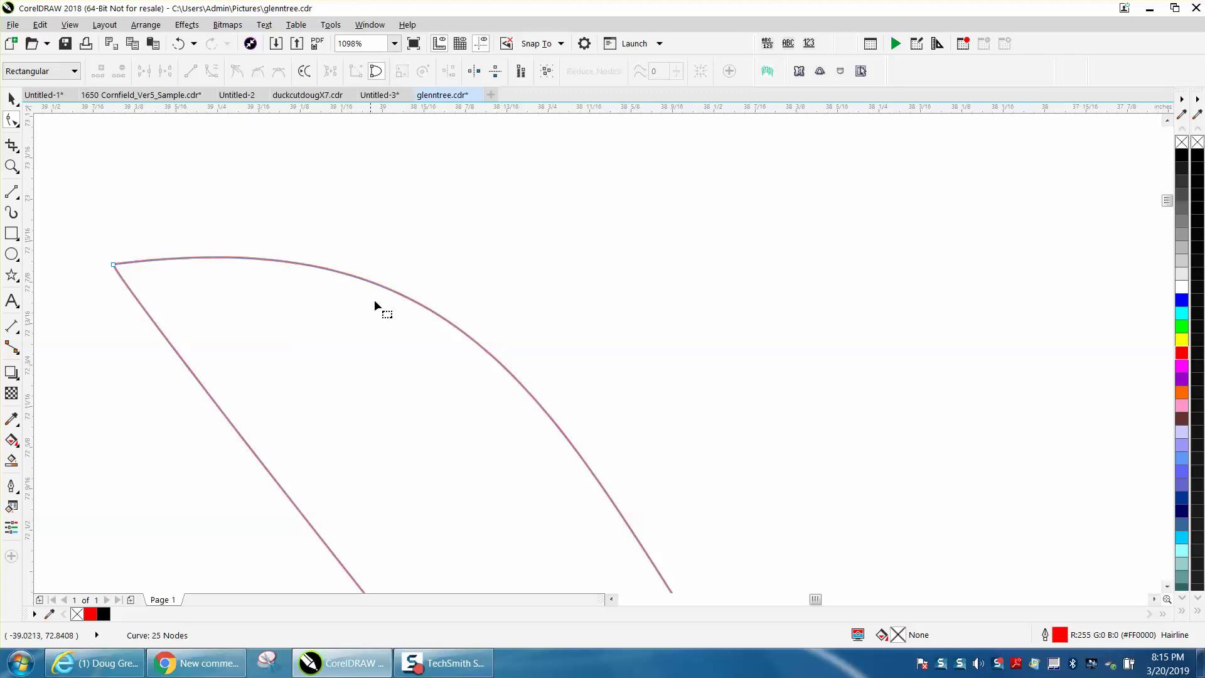
left_click_drag(390, 289, 406, 277)
scroll(456, 277, "down", 3)
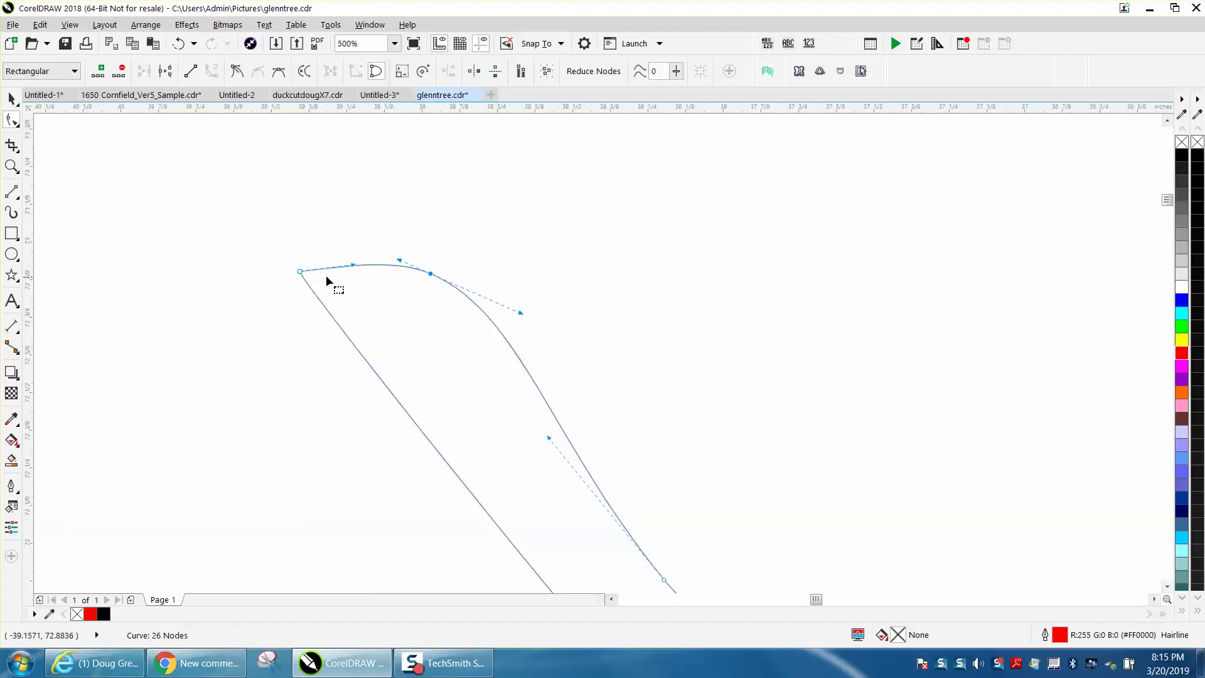
right_click(434, 278)
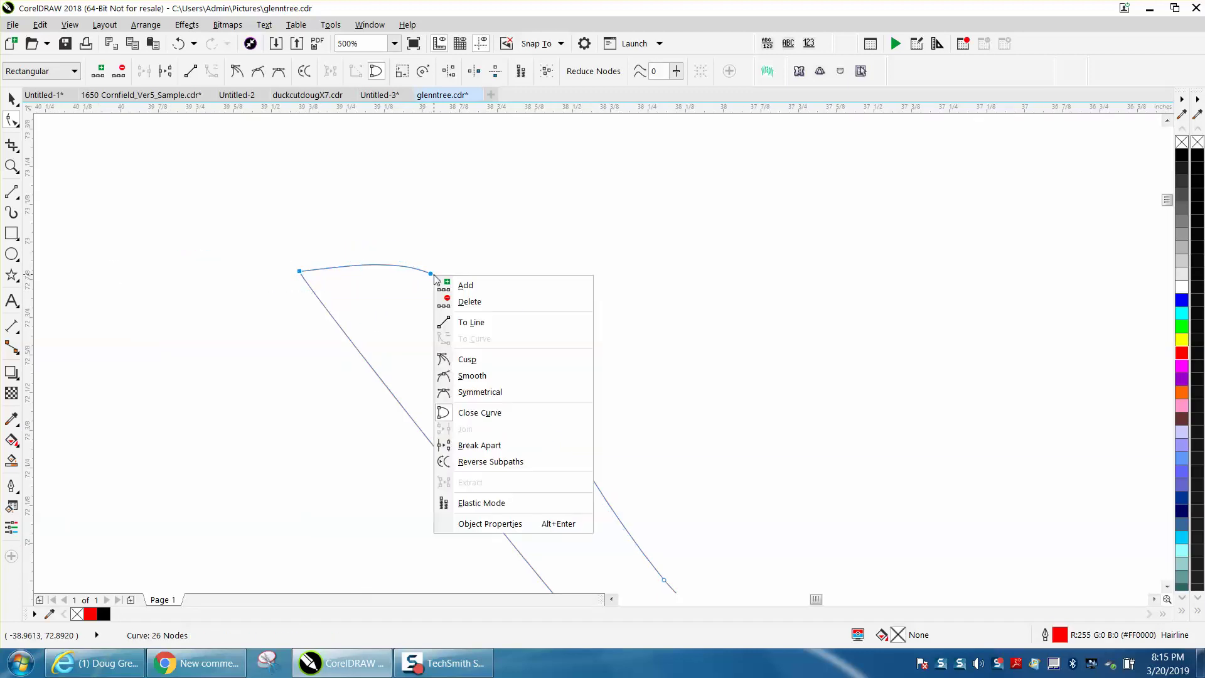
left_click(447, 318)
scroll(411, 295, "down", 5)
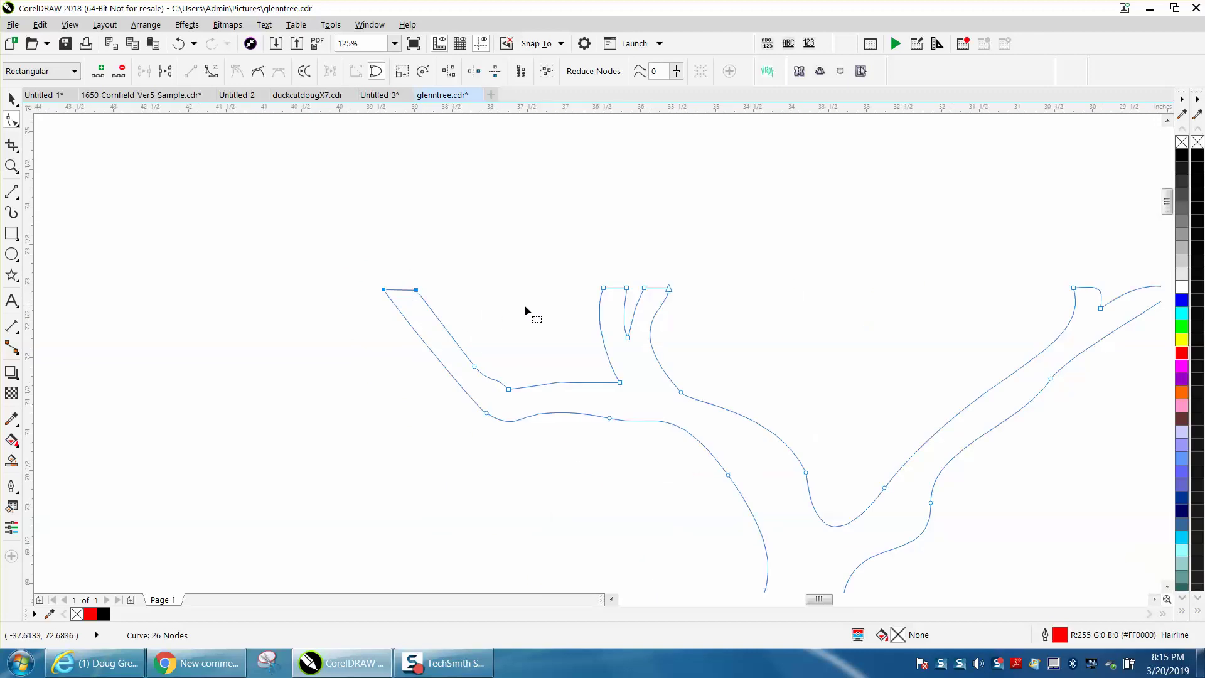
right_click(670, 292)
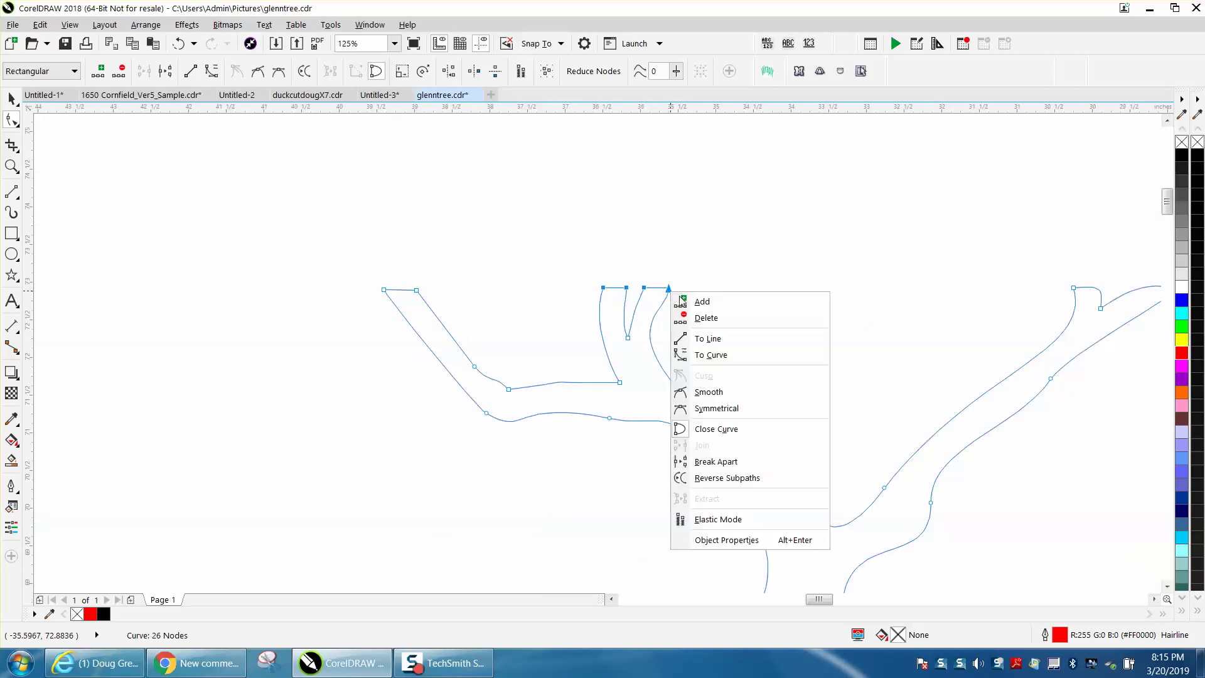
left_click(707, 339)
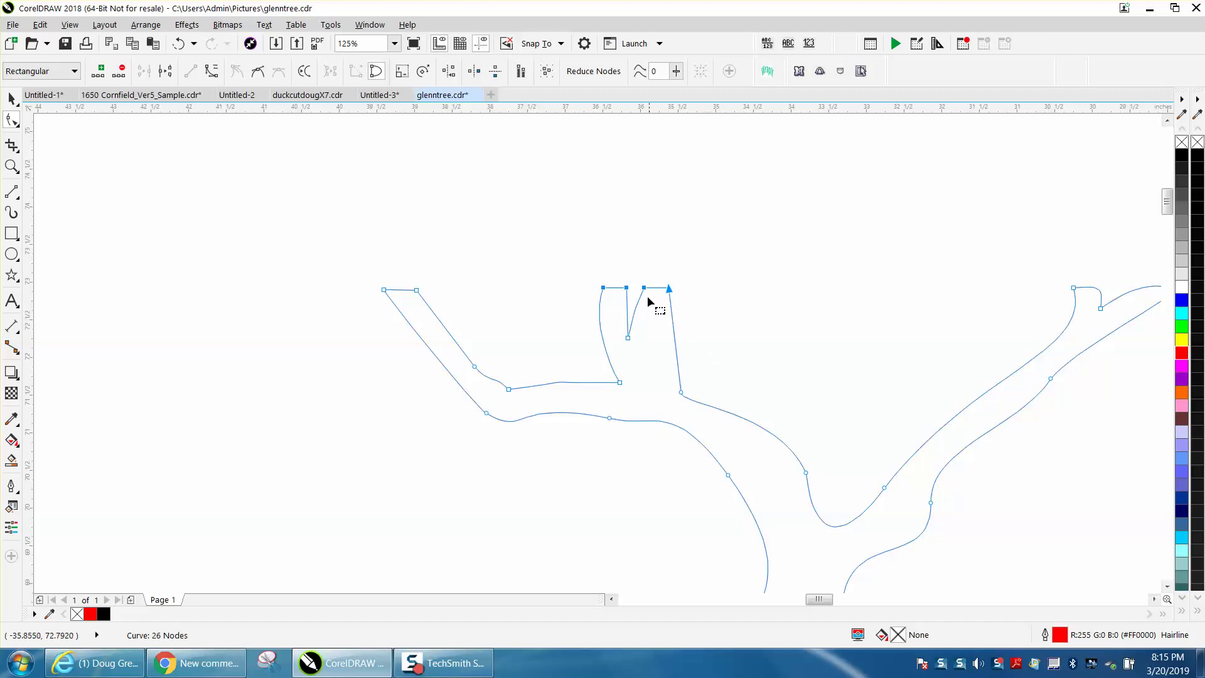
scroll(648, 298, "down", 2)
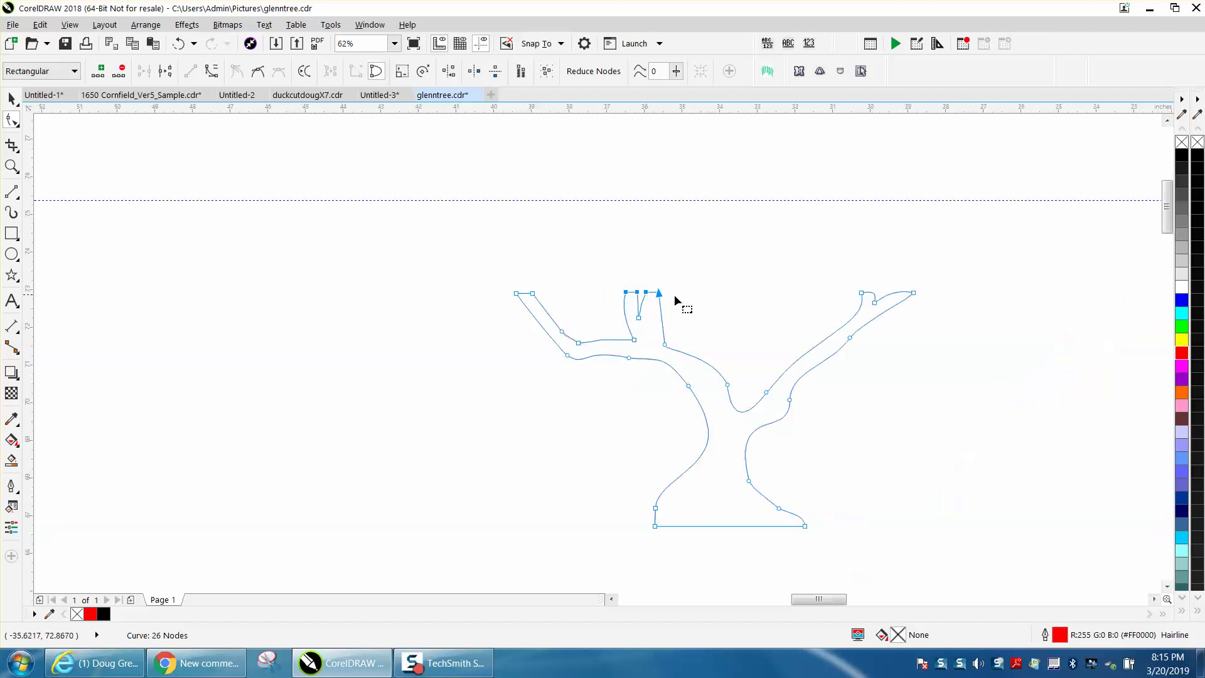
Step: Add two nodes on the upper-right branch tip and convert its end segments to straight lines
left_click(11, 166)
left_click_drag(854, 283, 982, 345)
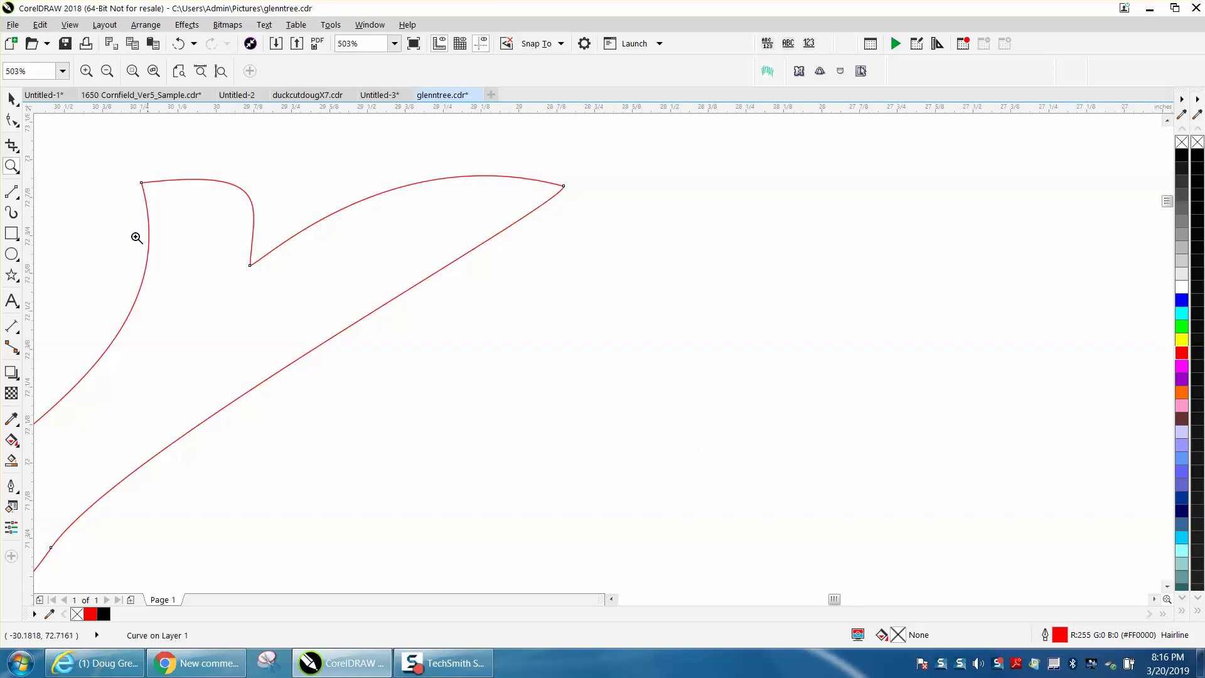
key("F10")
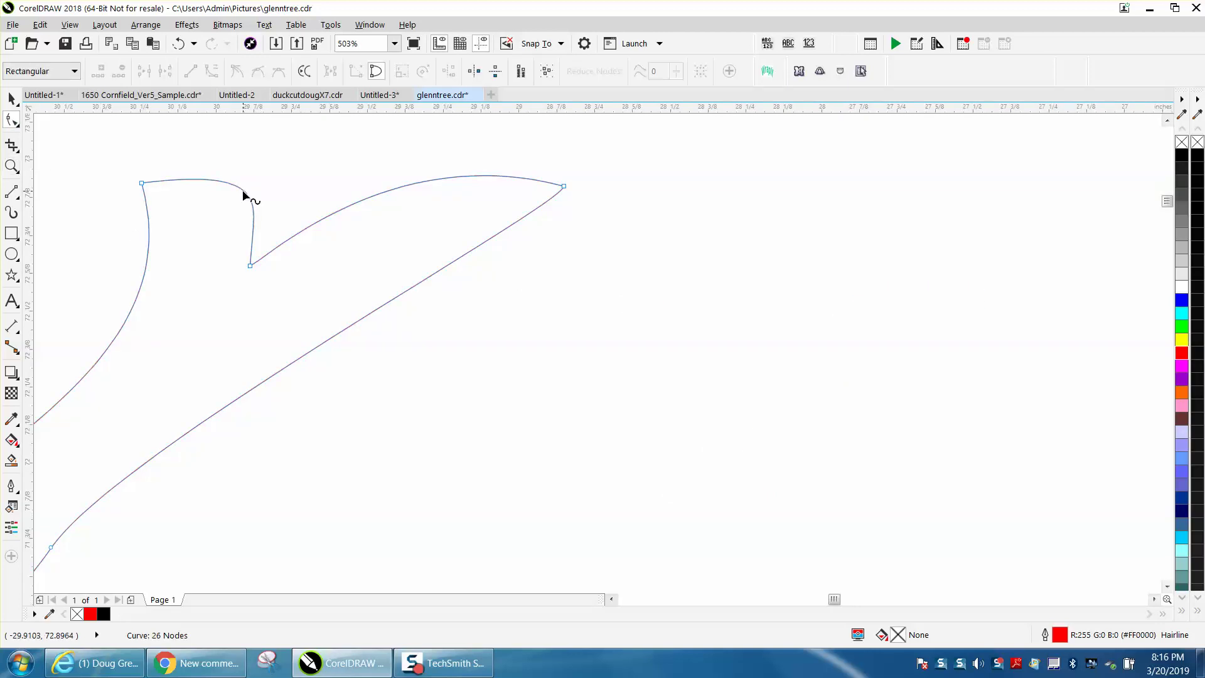
double_click(243, 190)
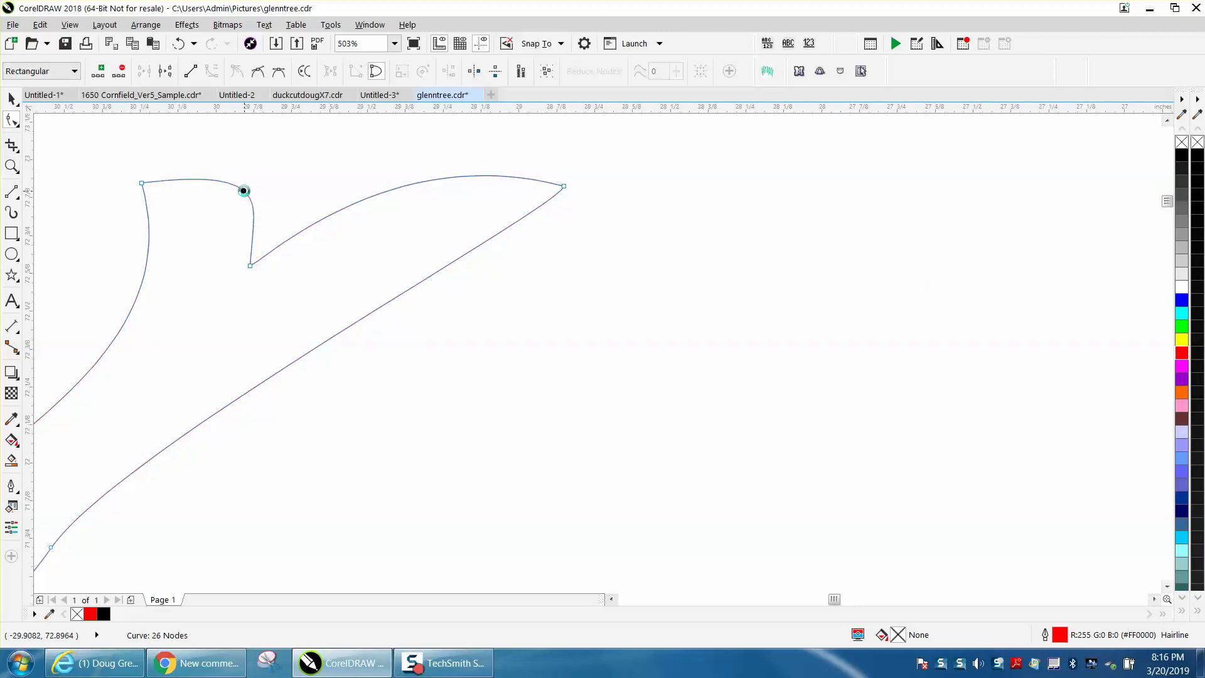
double_click(380, 194)
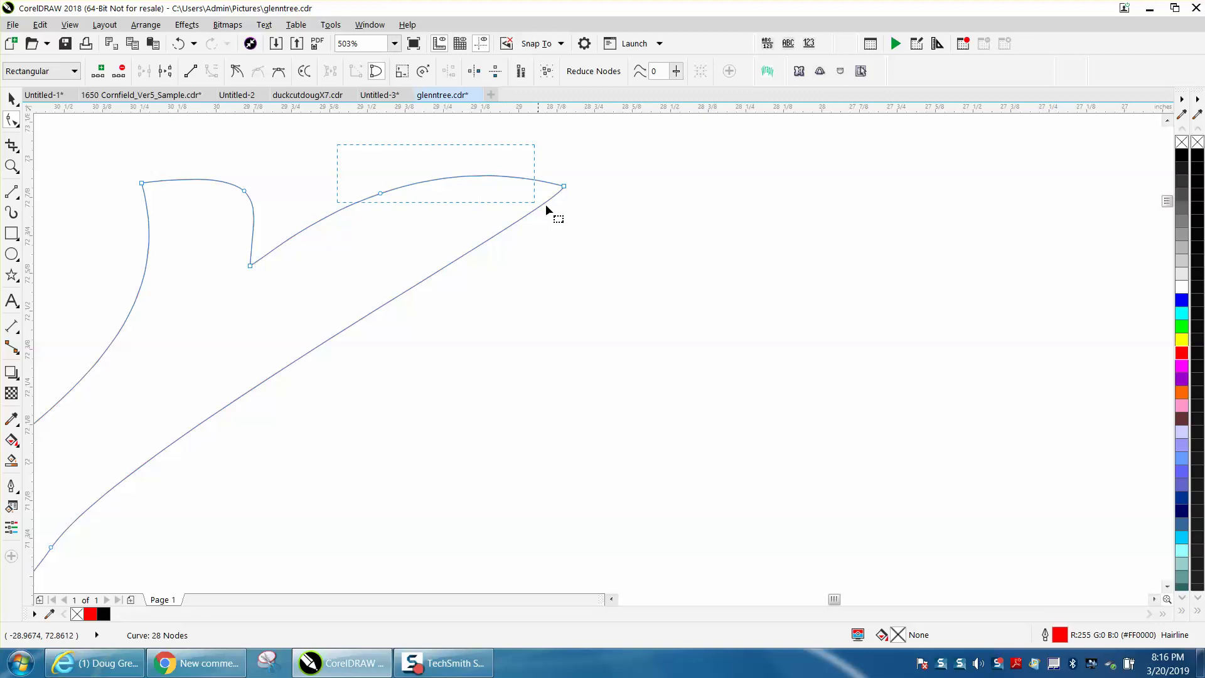
left_click_drag(546, 207, 571, 204)
right_click(564, 187)
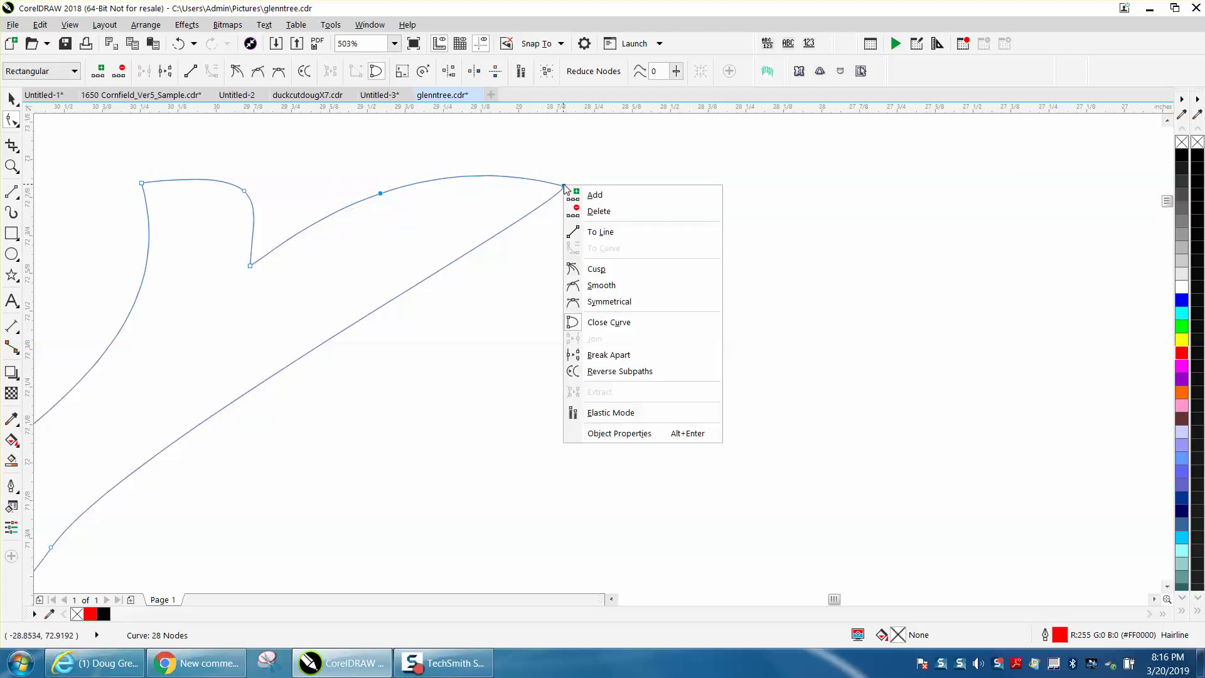
left_click(601, 231)
scroll(560, 243, "down", 3)
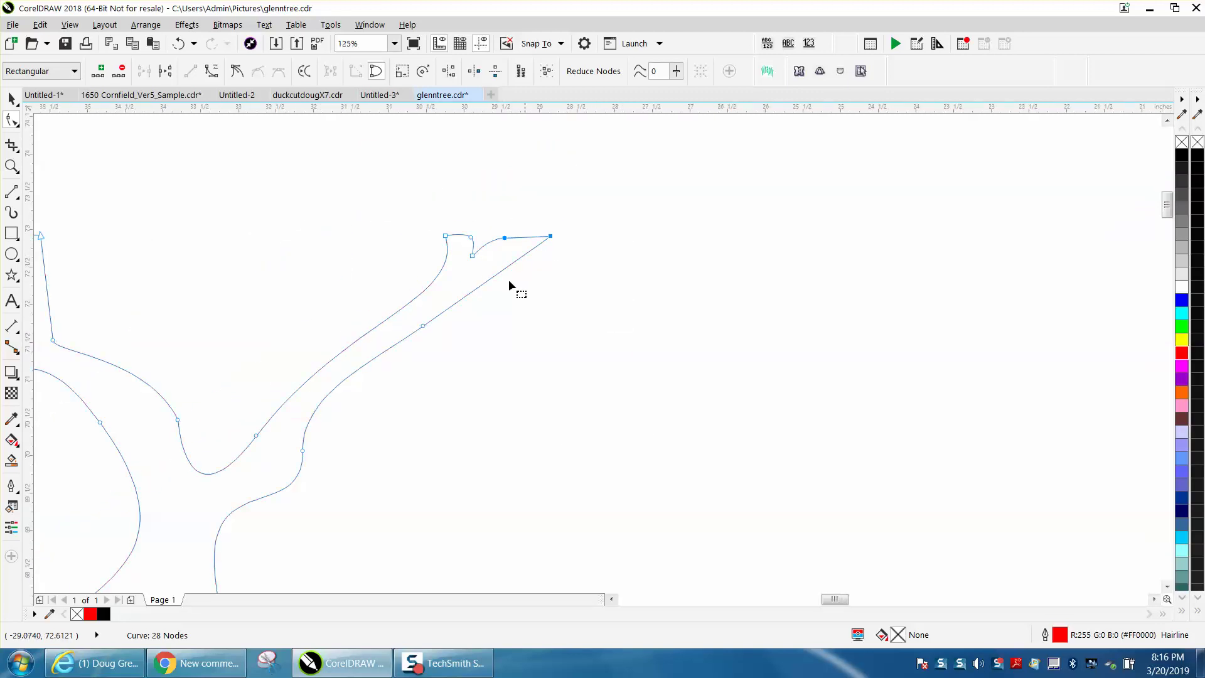
left_click_drag(480, 241, 481, 241)
right_click(470, 241)
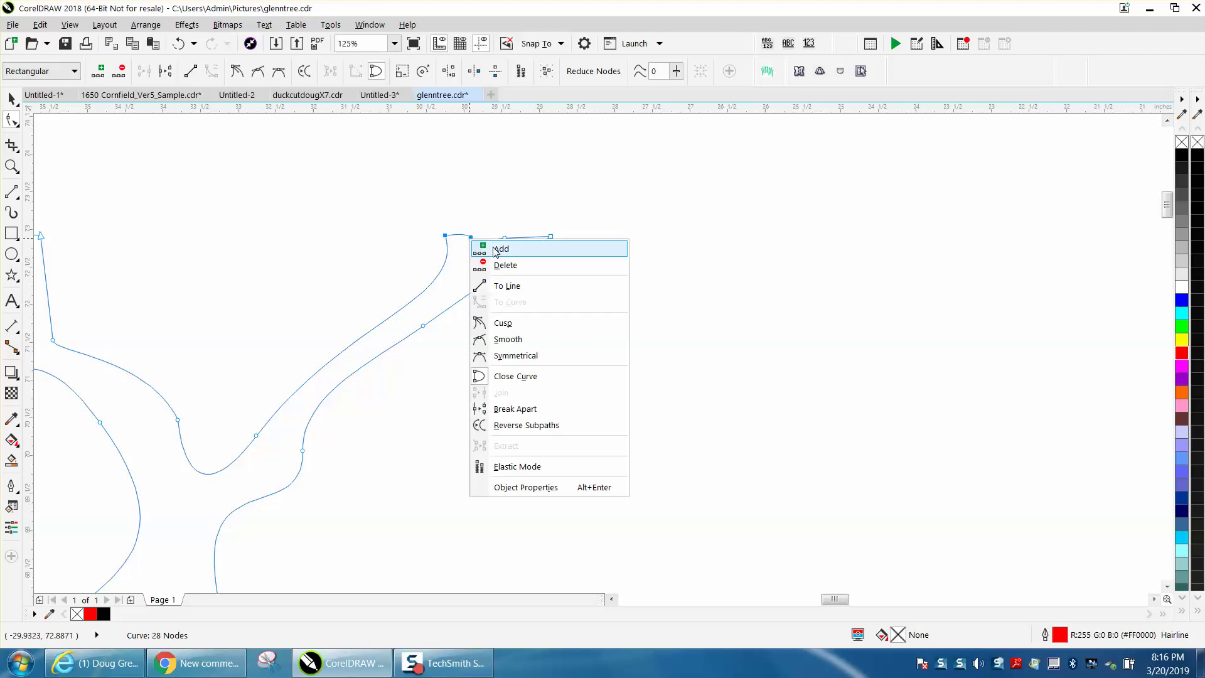
left_click(510, 283)
scroll(555, 289, "down", 1)
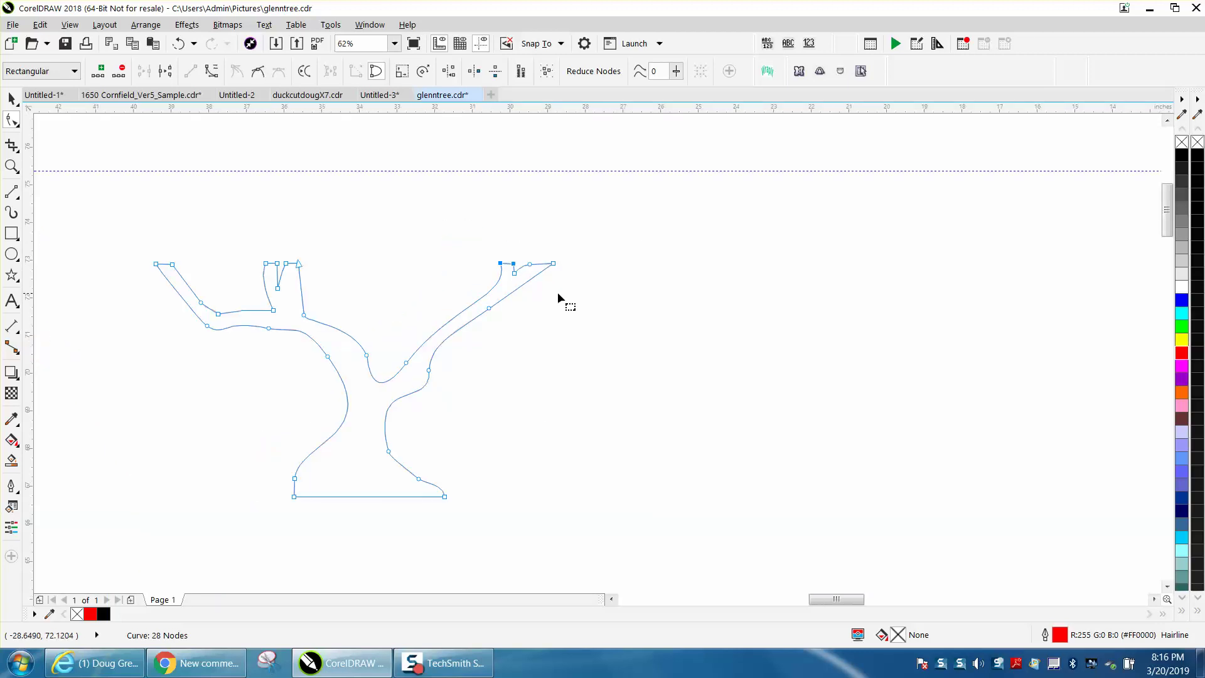
Step: Align the tree's top nodes horizontally so the branch tips end at one height
left_click_drag(216, 270, 563, 266)
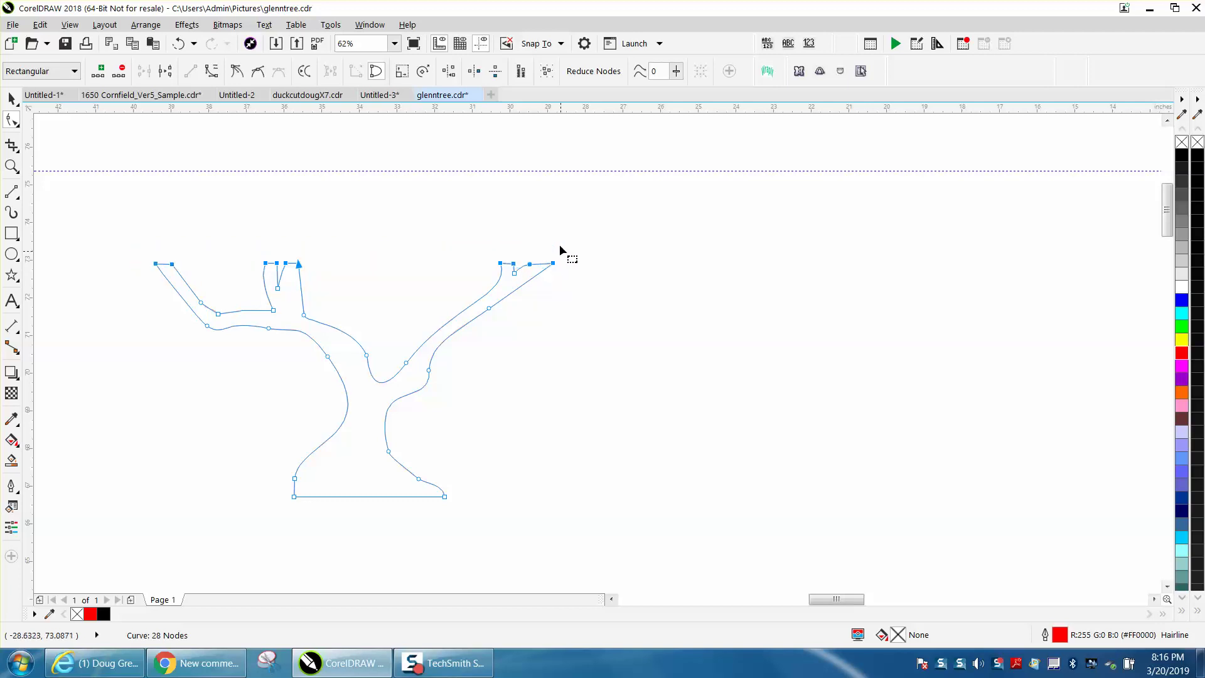
left_click(450, 71)
left_click(570, 353)
left_click(450, 268)
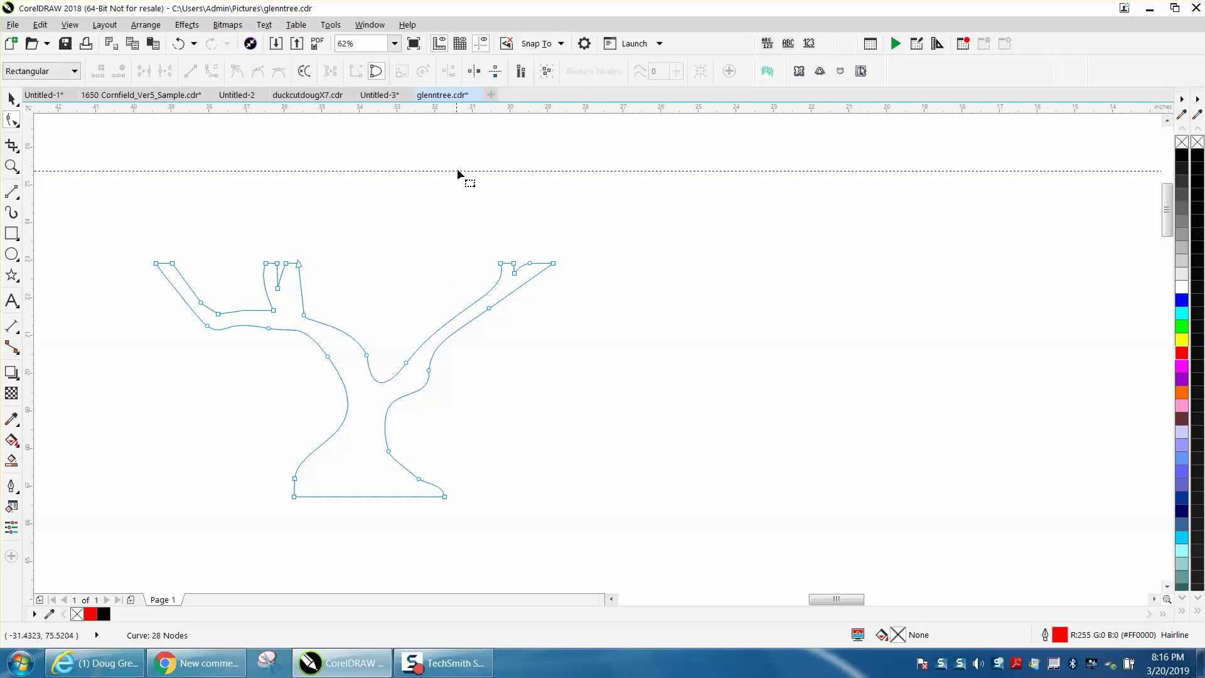
Step: Drag the guideline down to sit just above the tree's branch tips
left_click(11, 98)
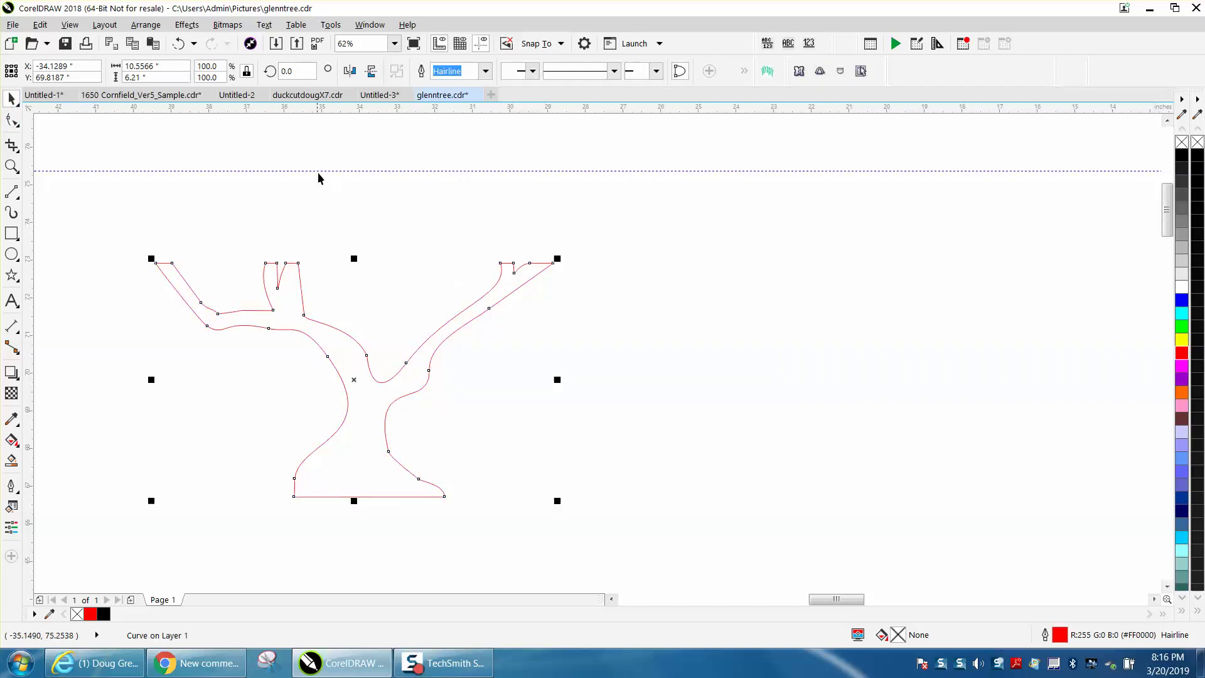
left_click_drag(321, 169, 324, 205)
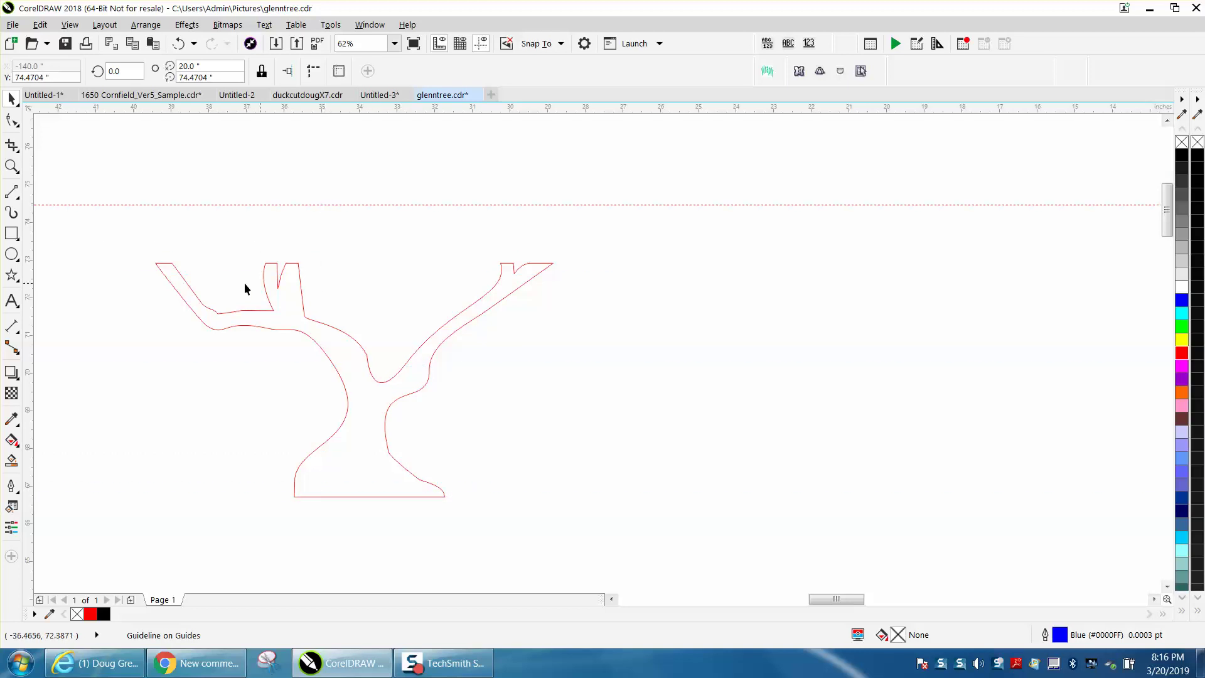
left_click(20, 169)
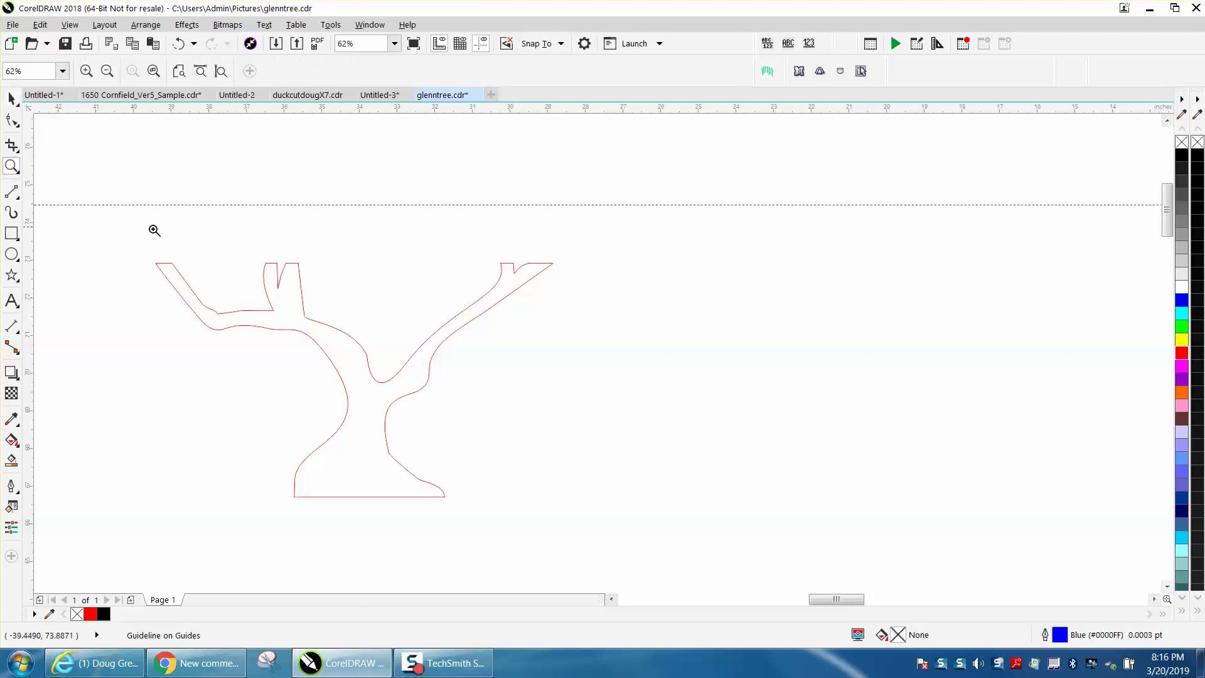
Step: Make the node where the branch meets the trunk a cusp and adjust its outgoing curve
left_click_drag(155, 230, 434, 379)
left_click(11, 119)
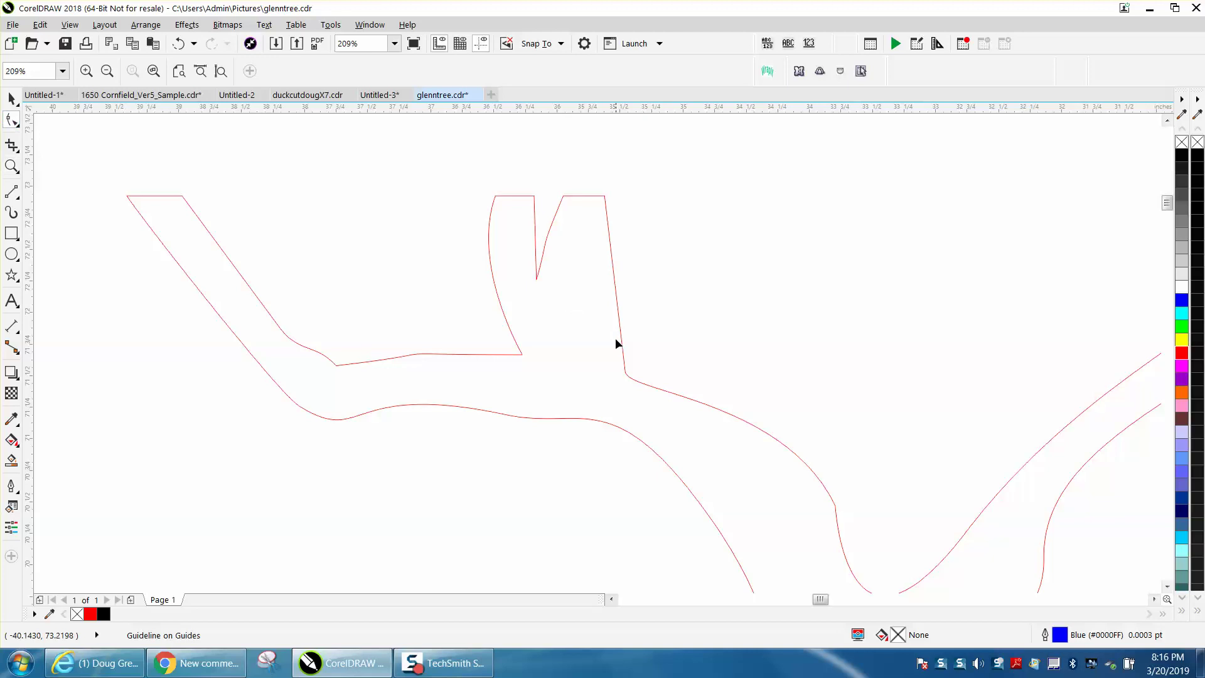
left_click(630, 376)
left_click(624, 371)
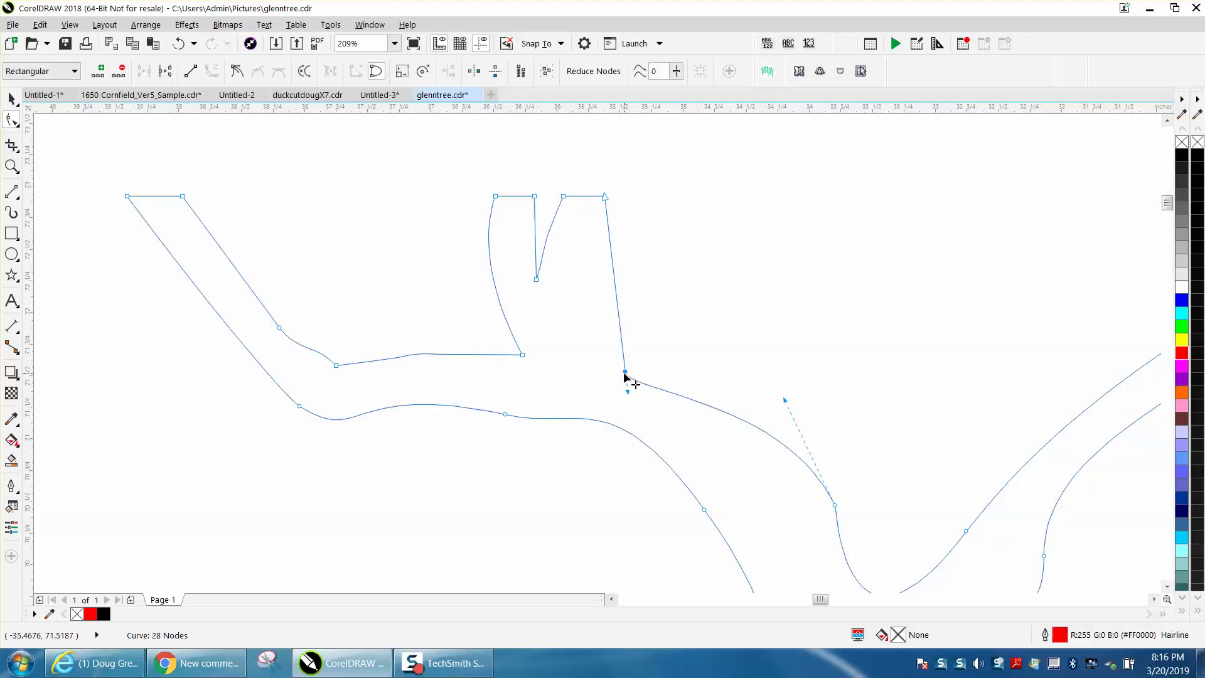
right_click(624, 375)
left_click(657, 458)
left_click_drag(626, 391, 607, 329)
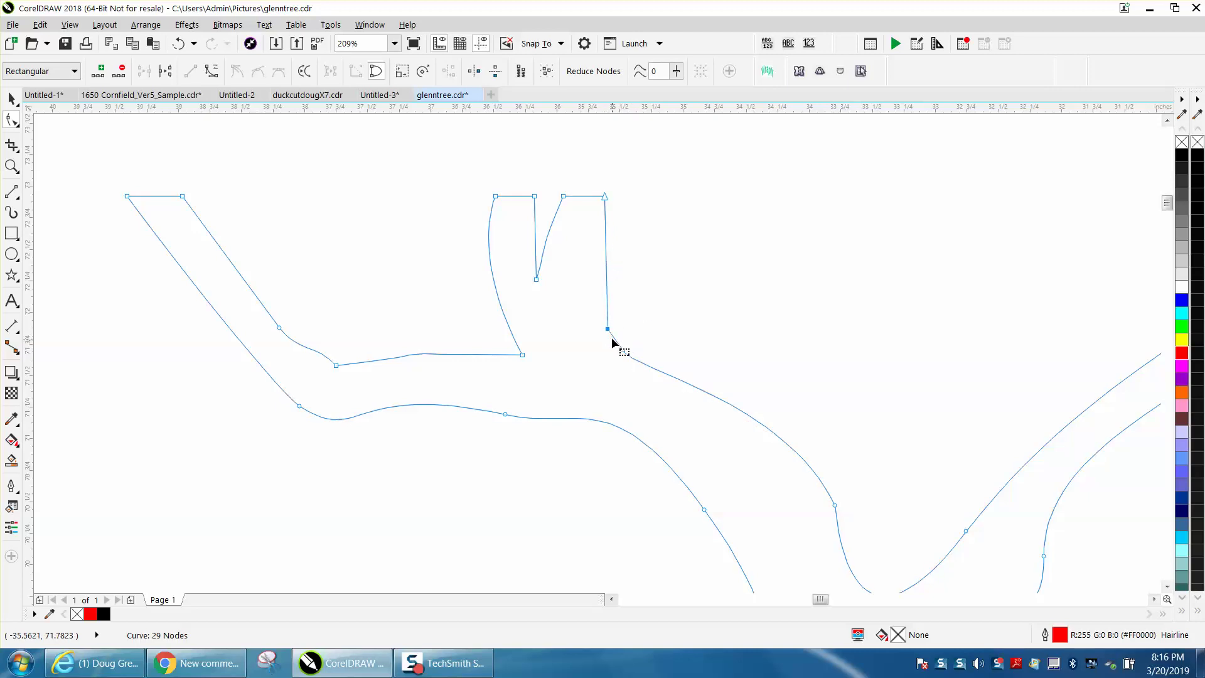
left_click(664, 344)
Step: Curve the segment below the branch joint, delete the extra node, and reshape the notch curve
left_click(608, 329)
right_click(608, 331)
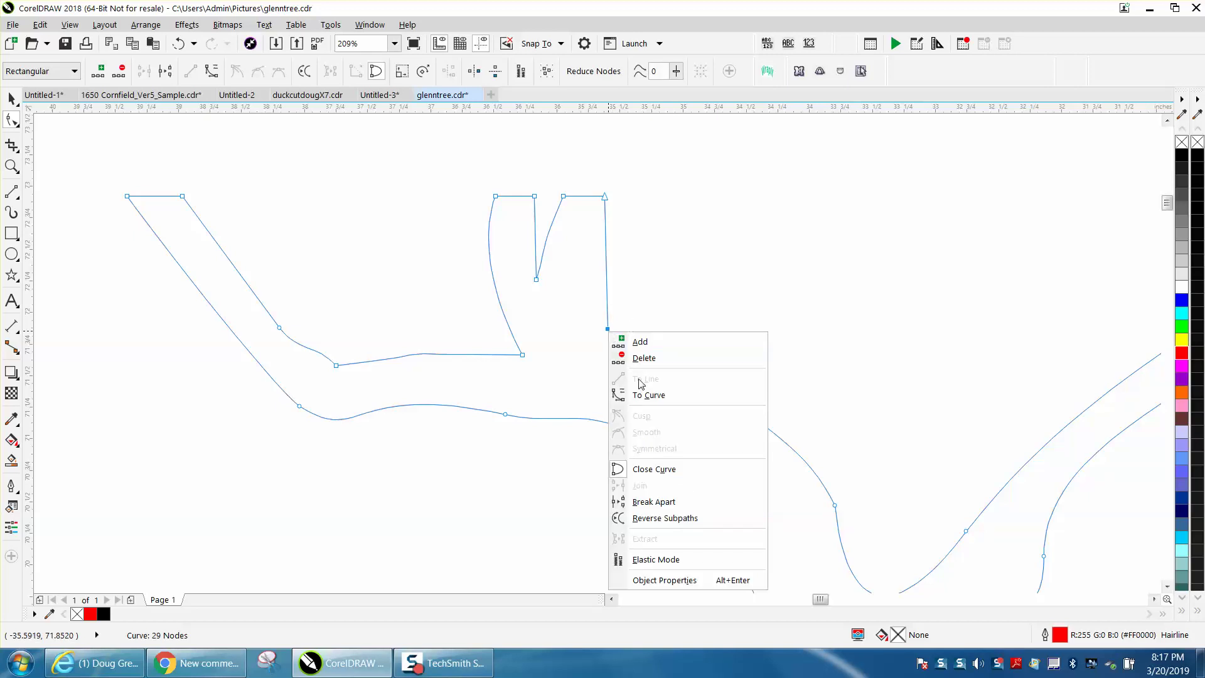
left_click(641, 394)
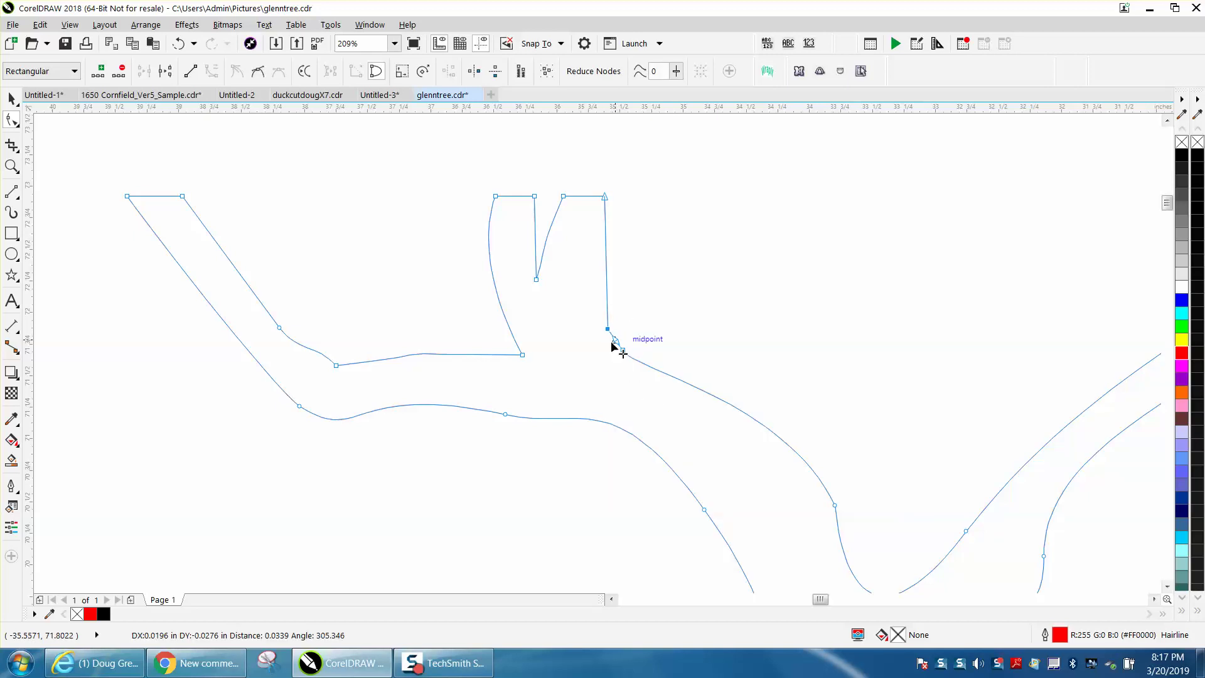
left_click_drag(612, 344, 613, 345)
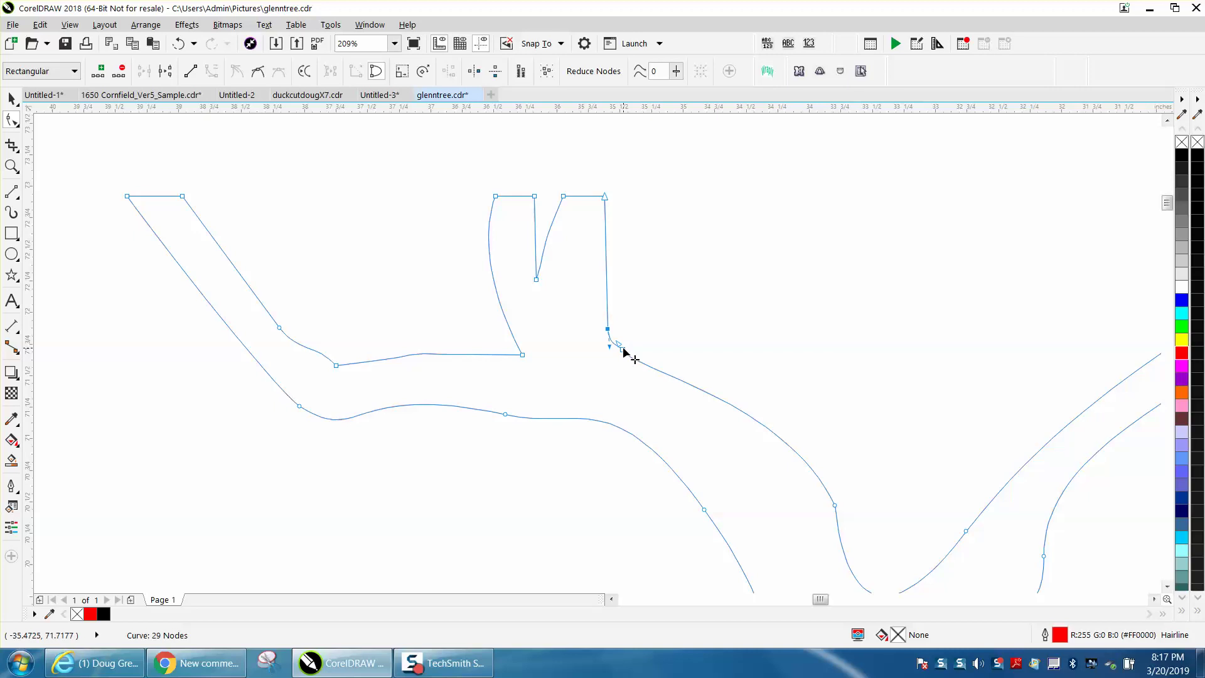
key("Delete")
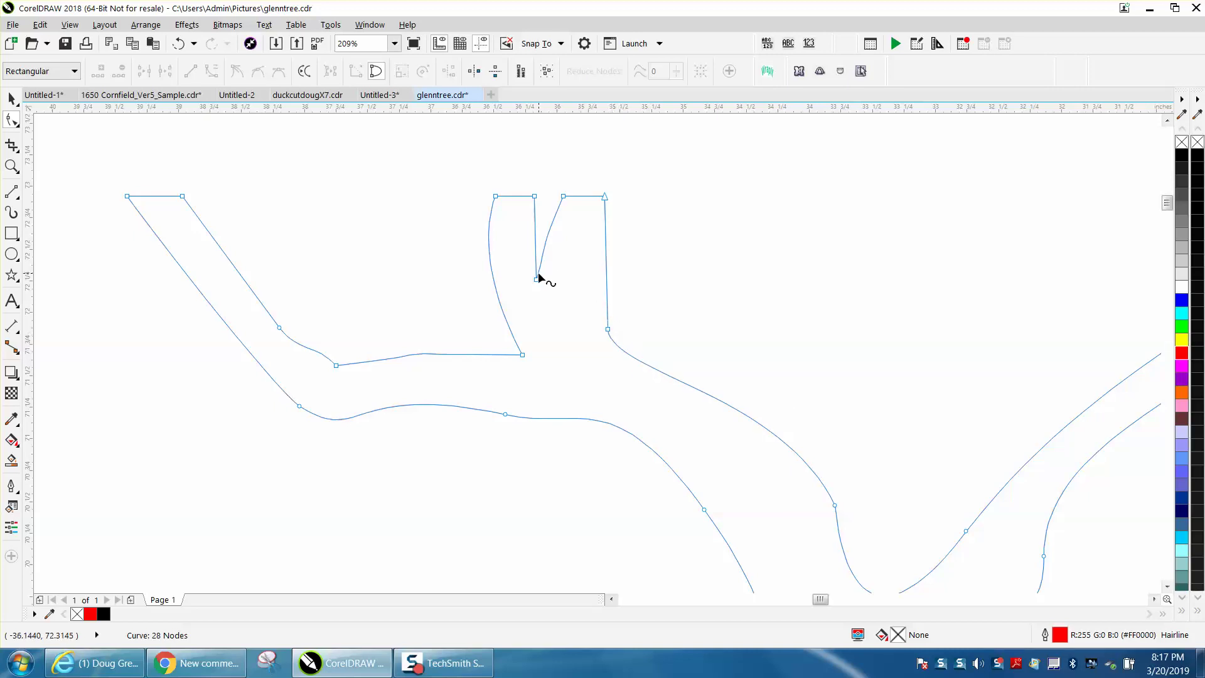
left_click_drag(538, 279, 567, 274)
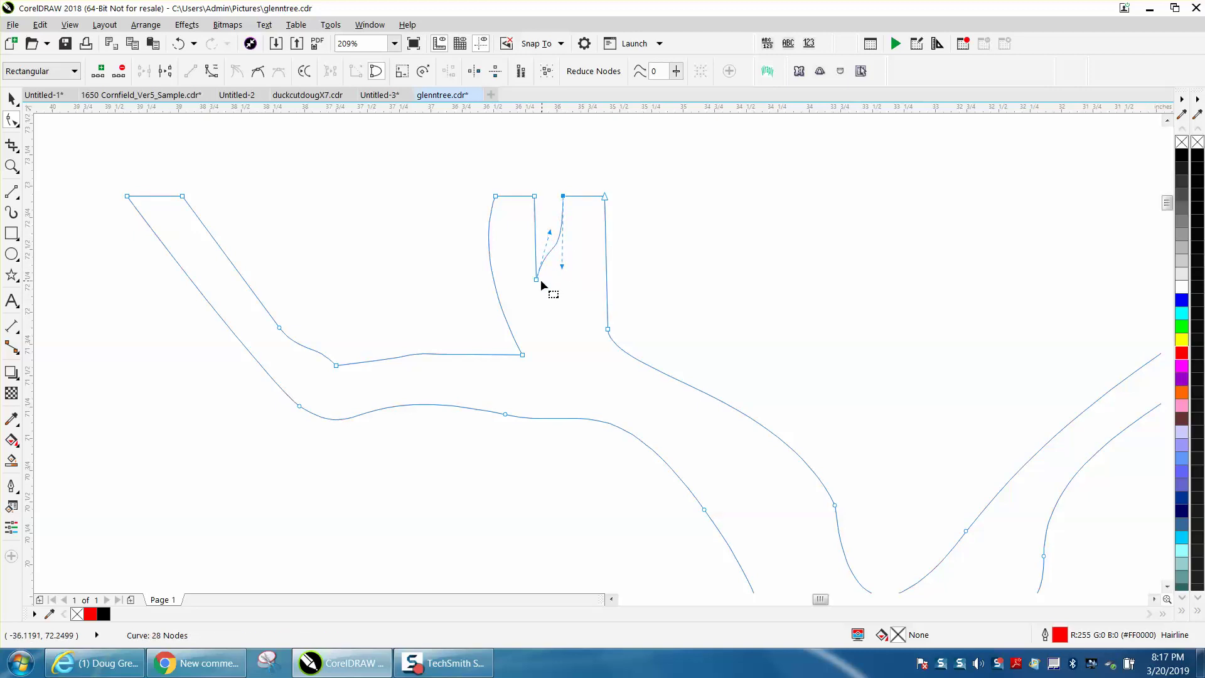
left_click_drag(551, 232, 554, 262)
Step: Fill the tree outline with solid black using Smart Fill
scroll(453, 281, "down", 3)
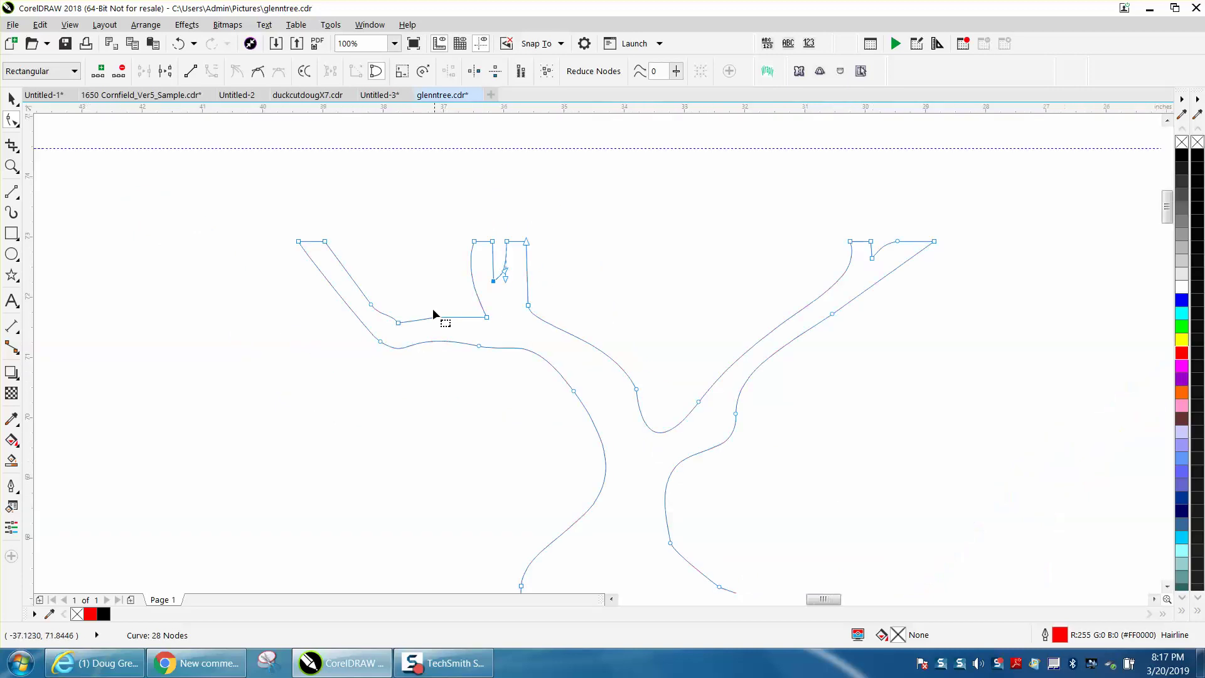
scroll(419, 315, "down", 3)
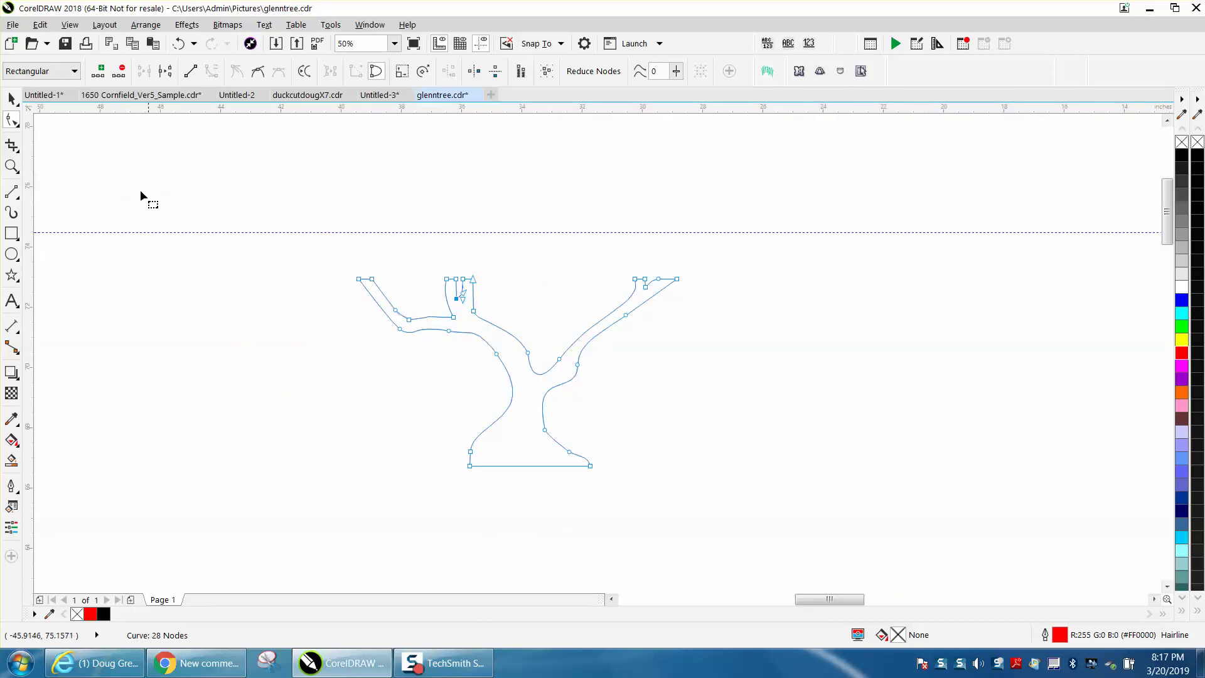
left_click(12, 99)
left_click(12, 460)
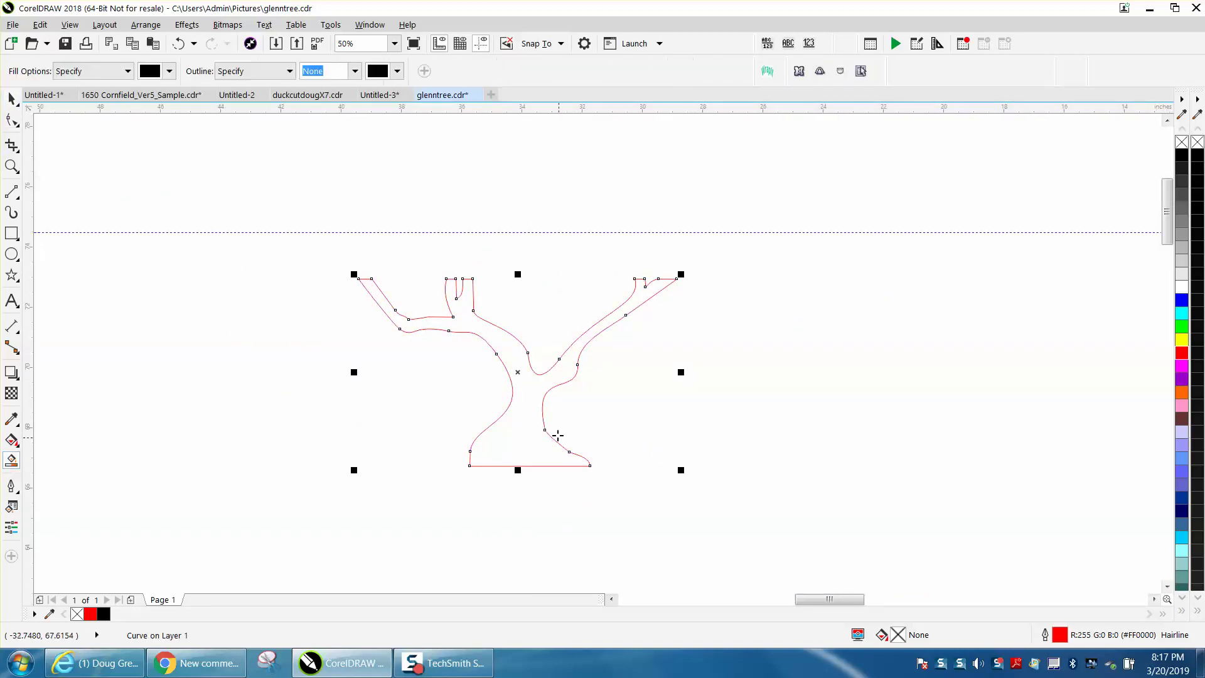
left_click(527, 424)
Step: Move the black tree aside and delete the leftover red outline tree
left_click(12, 98)
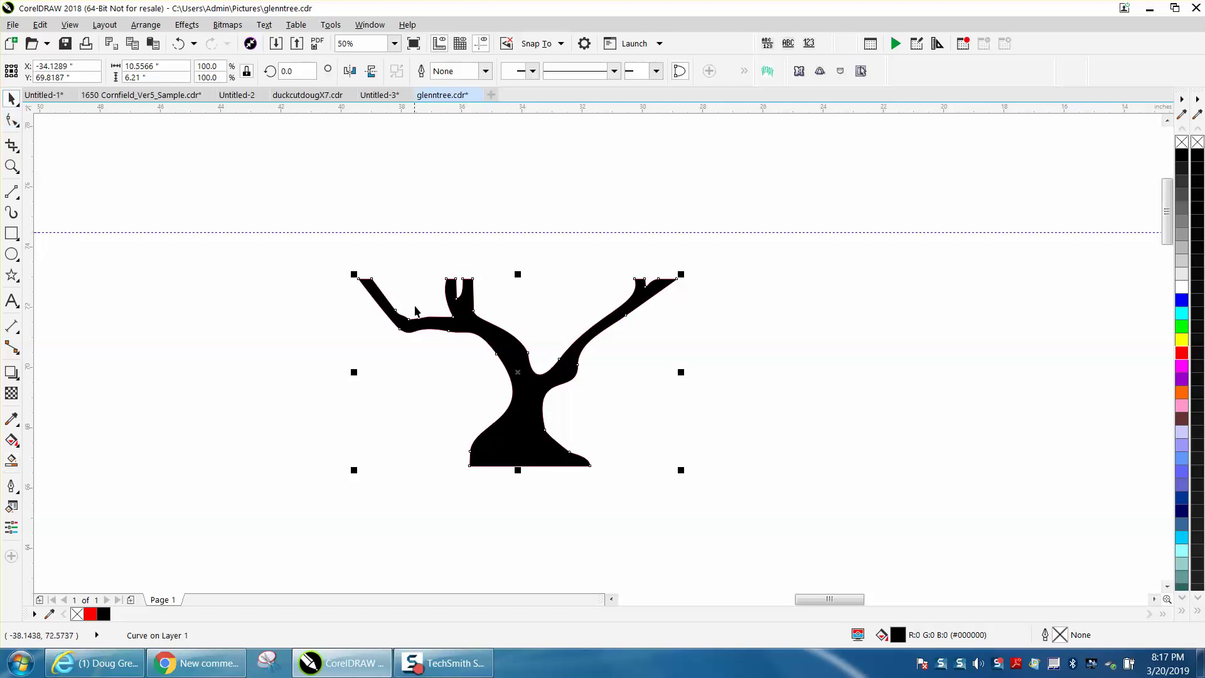
left_click_drag(524, 383, 876, 381)
left_click(460, 339)
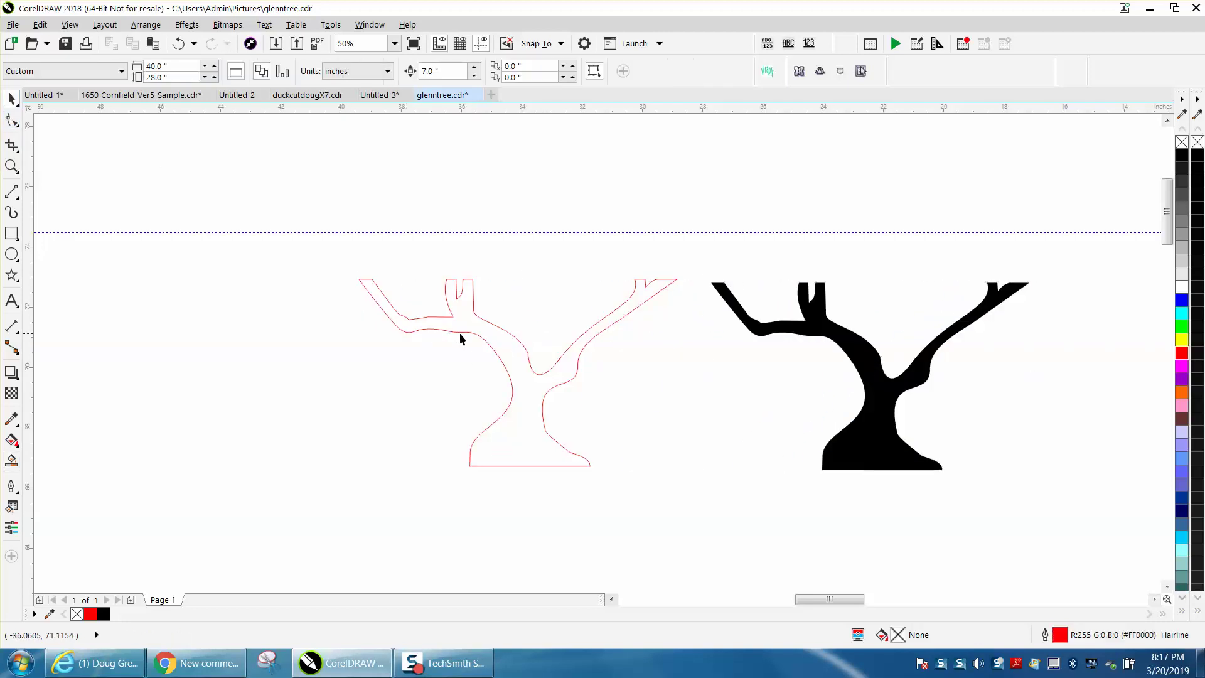
left_click(473, 325)
key("Delete")
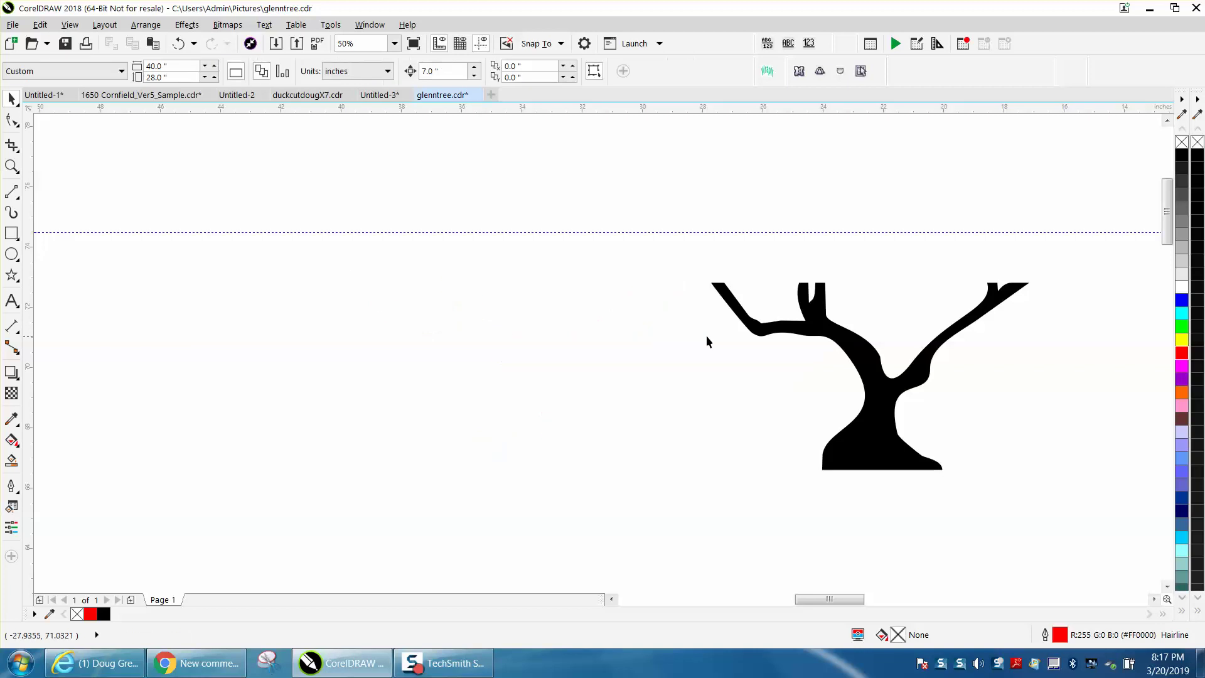
Step: Scale the black tree to 30 inches tall and place it beside tree 1
left_click_drag(844, 353, 439, 341)
scroll(377, 342, "down", 4)
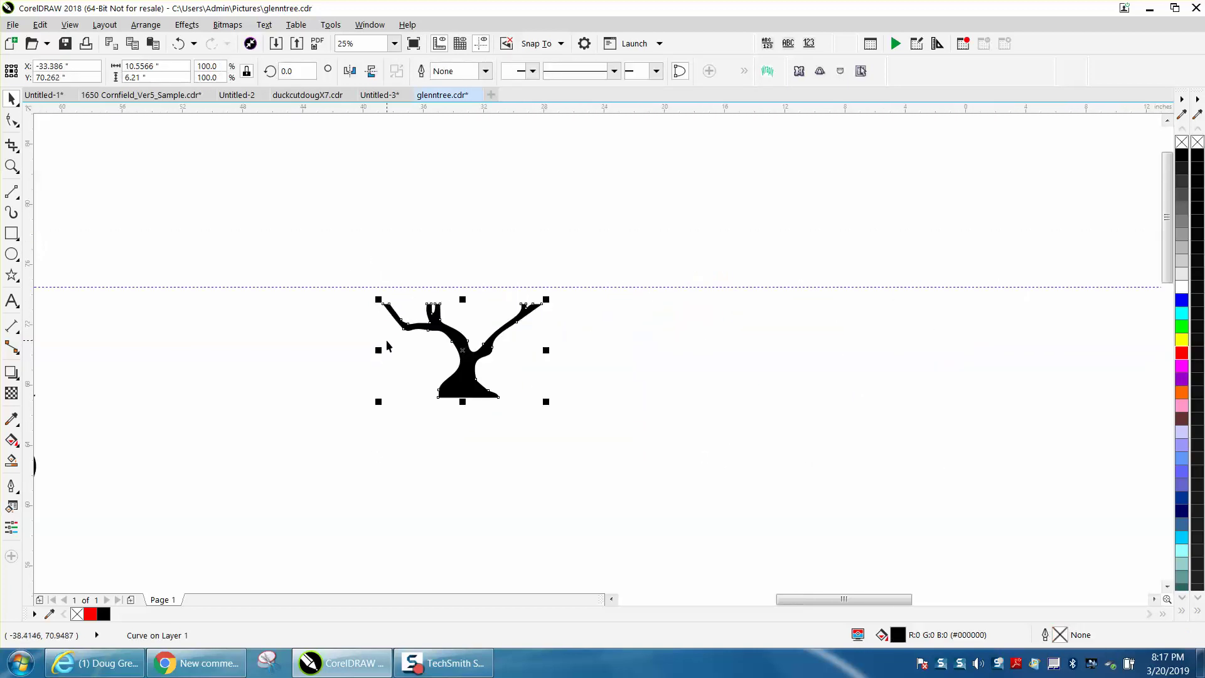
scroll(320, 350, "down", 1)
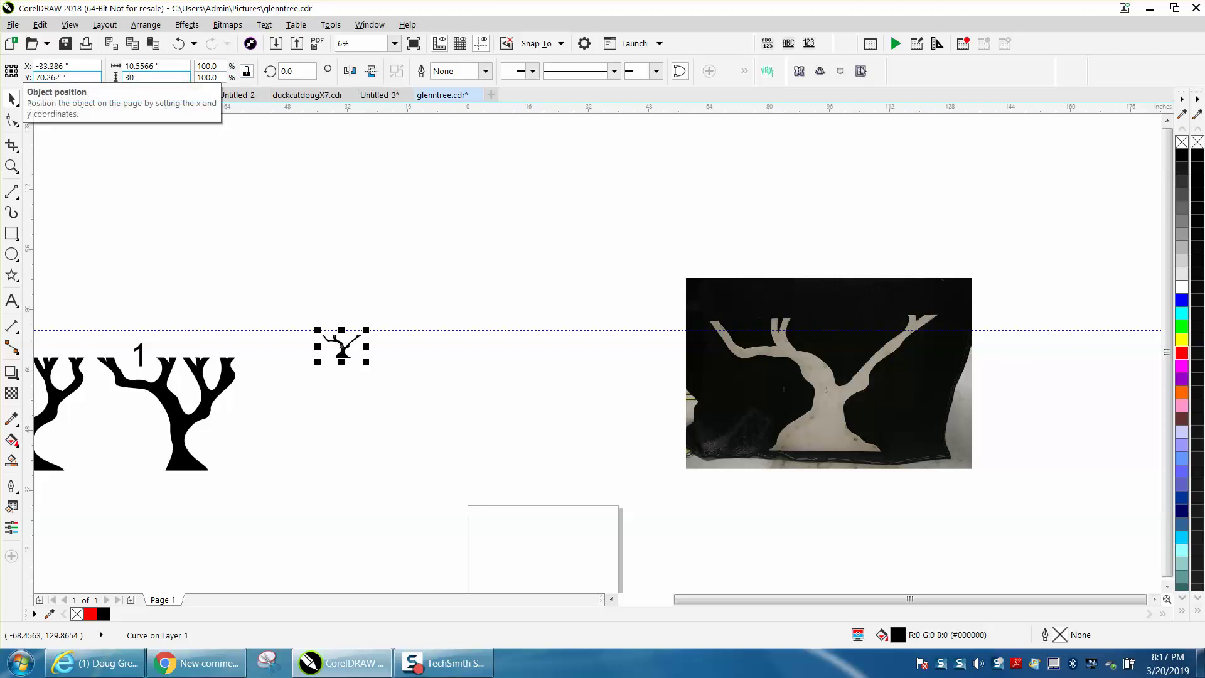
type("30")
key("Return")
left_click_drag(337, 355, 335, 422)
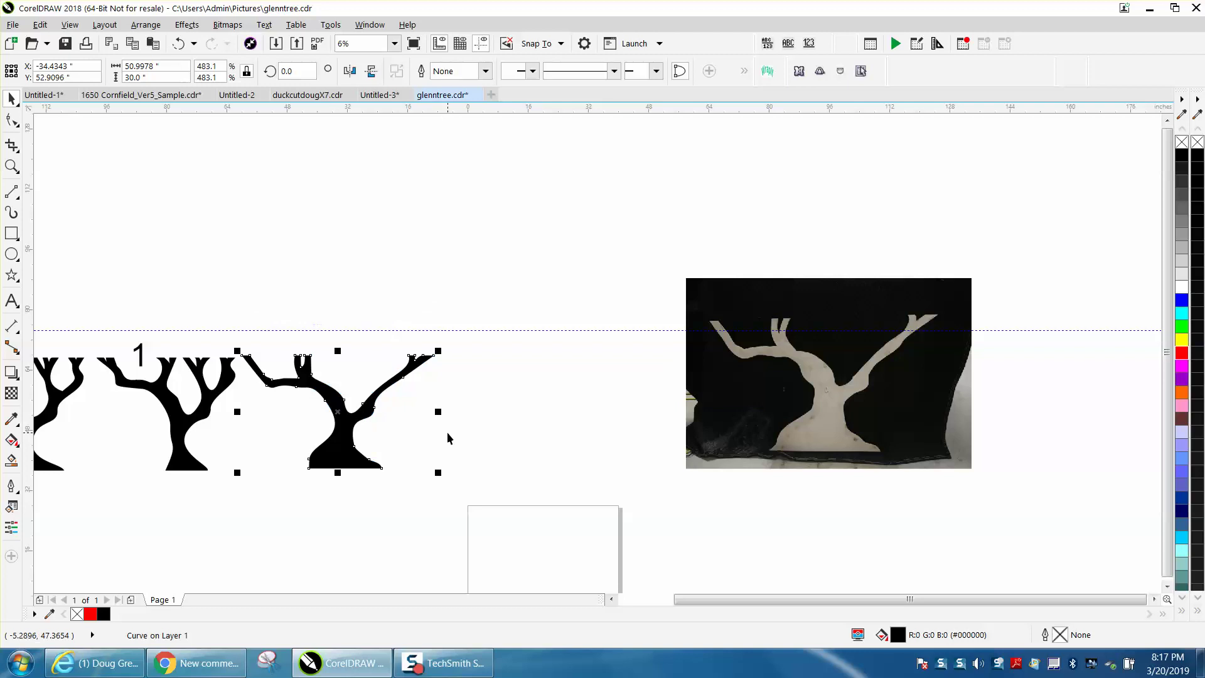
left_click(447, 432)
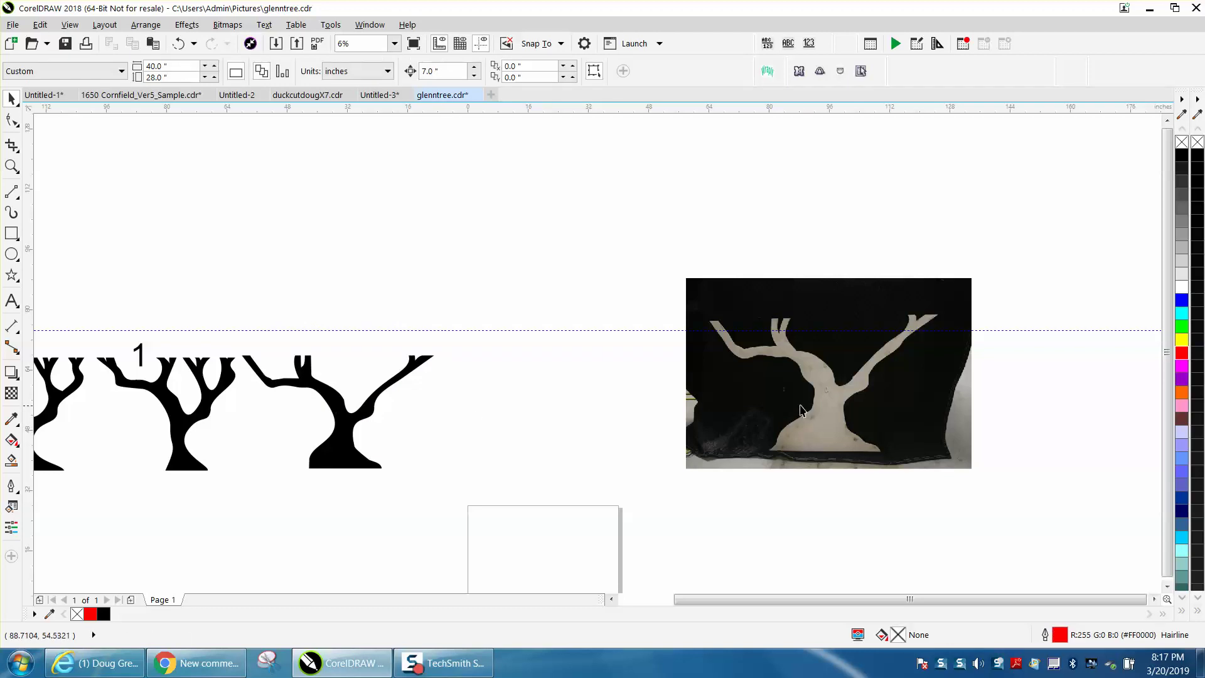
scroll(606, 416, "down", 2)
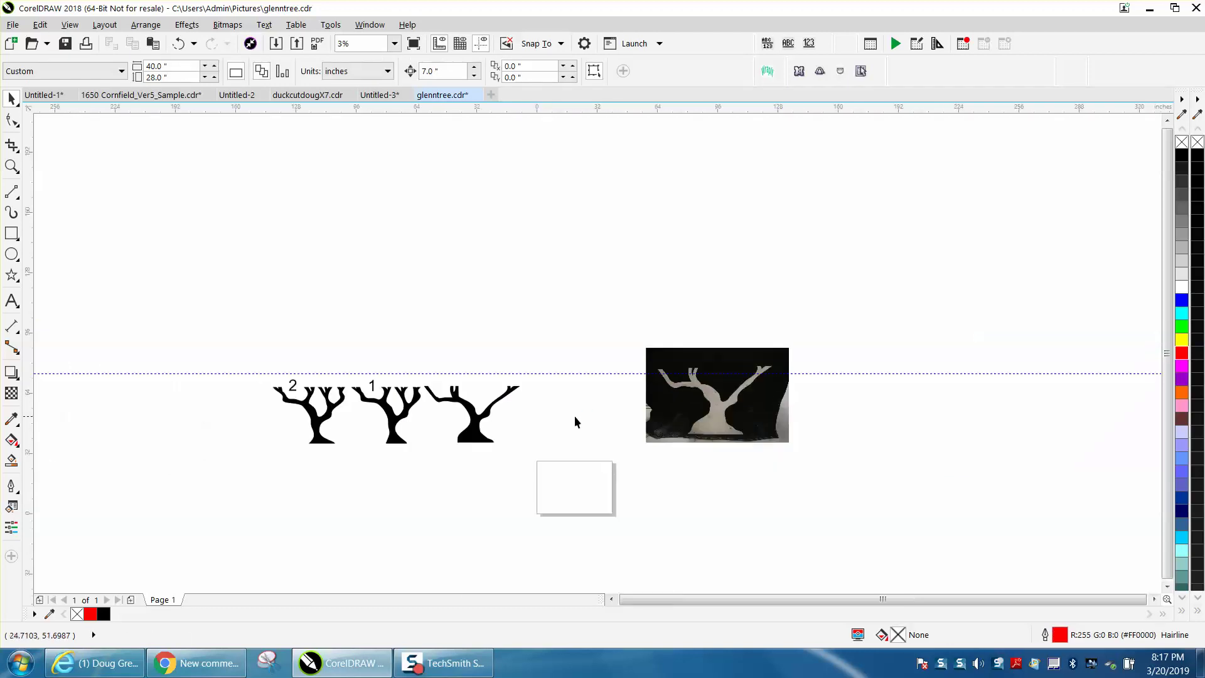
Step: Copy the '2' label onto the third tree and change its text to 3
left_click(293, 386)
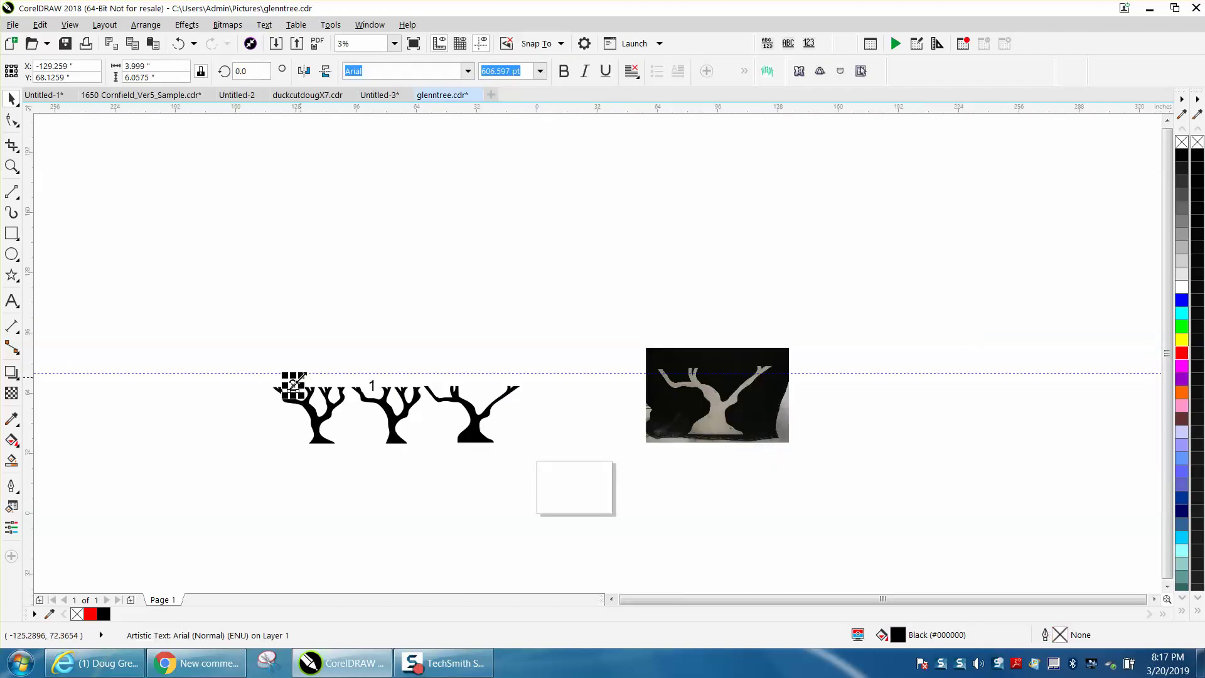
left_click_drag(303, 384, 483, 387)
left_click(743, 71)
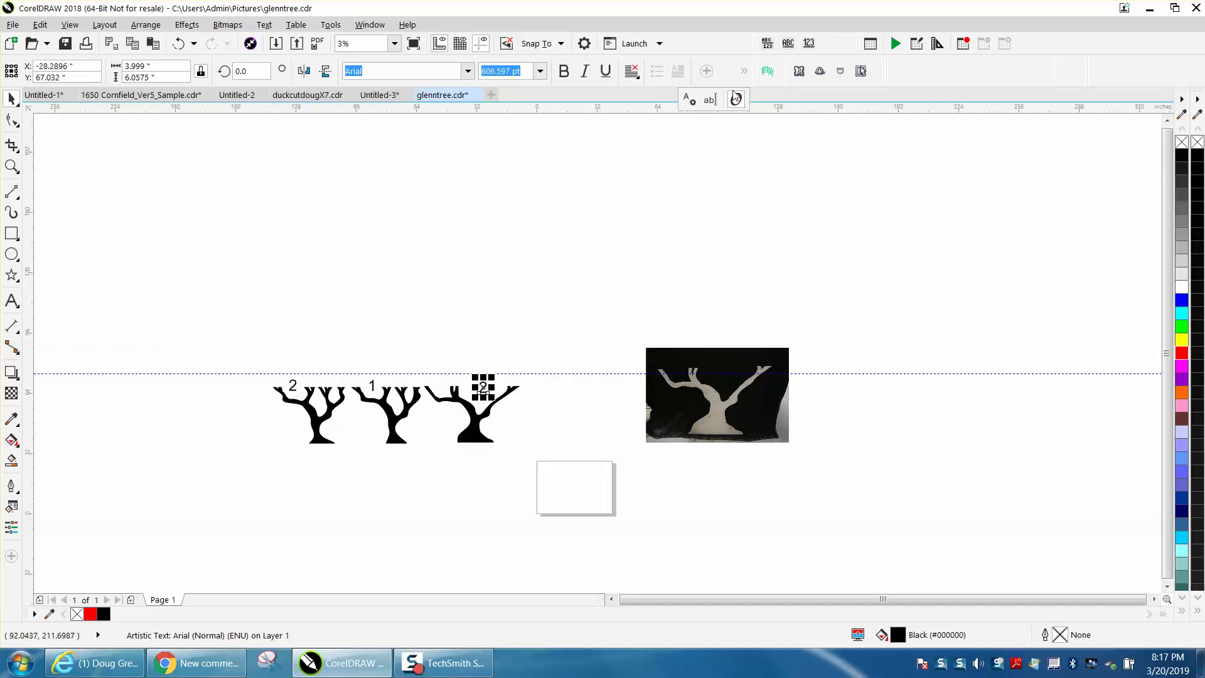
left_click(711, 102)
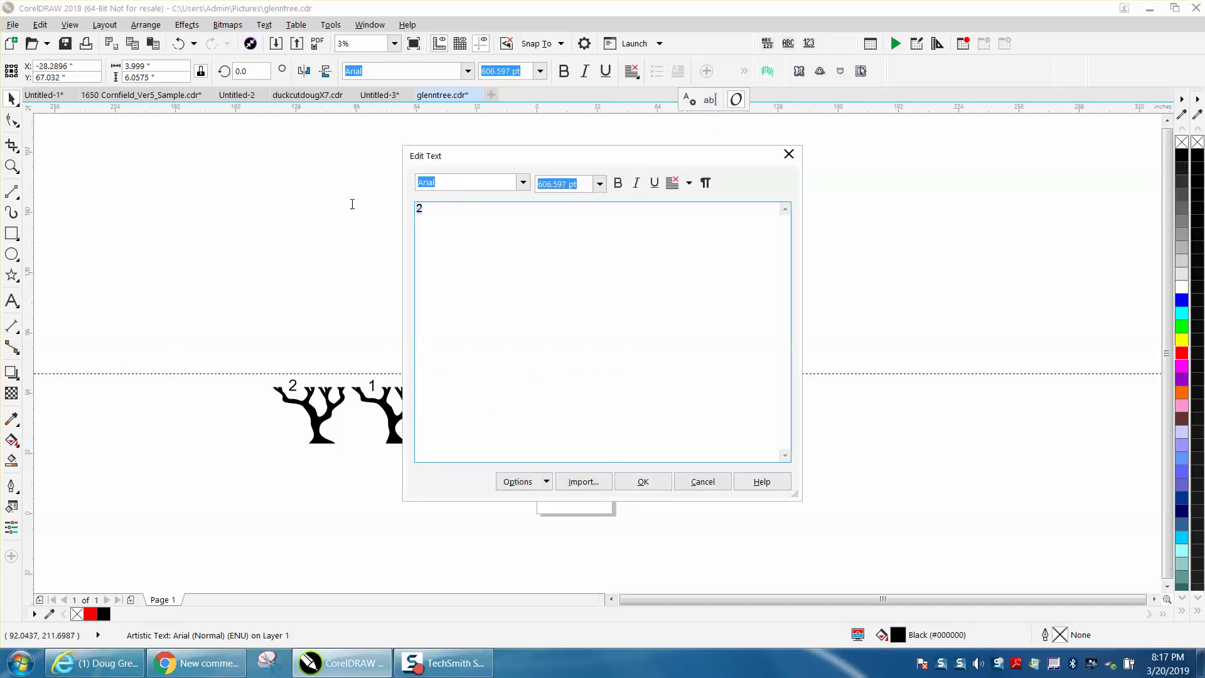
type("3")
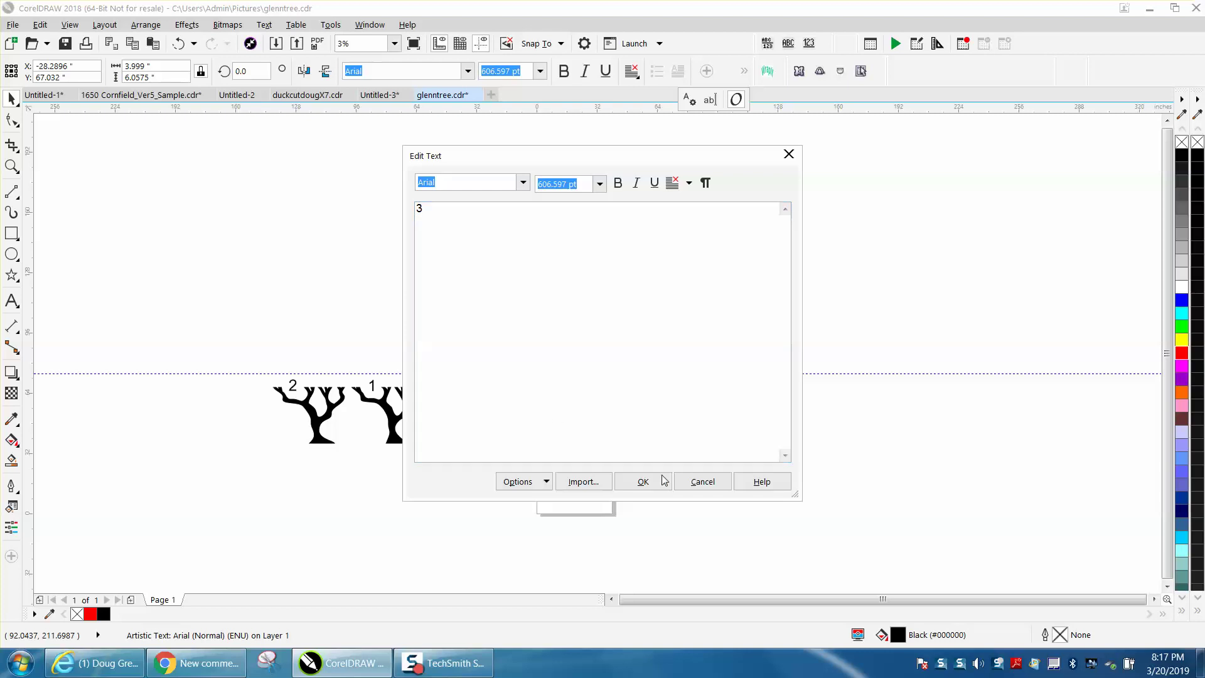
left_click(643, 481)
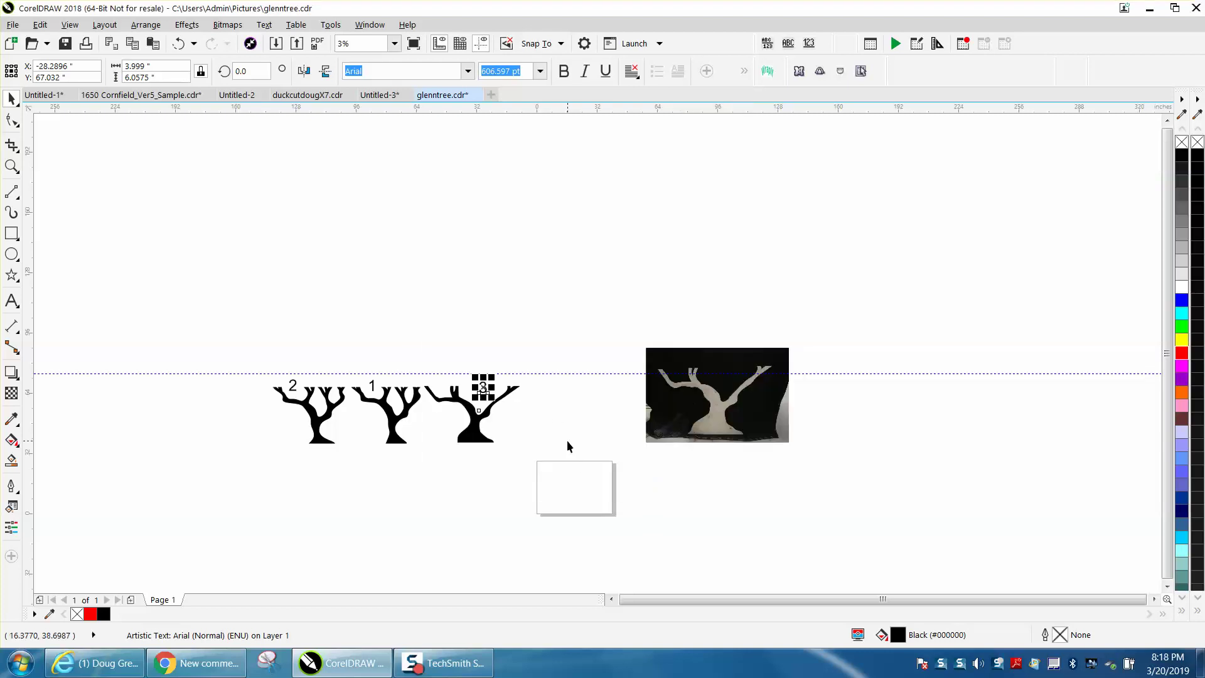
left_click(518, 419)
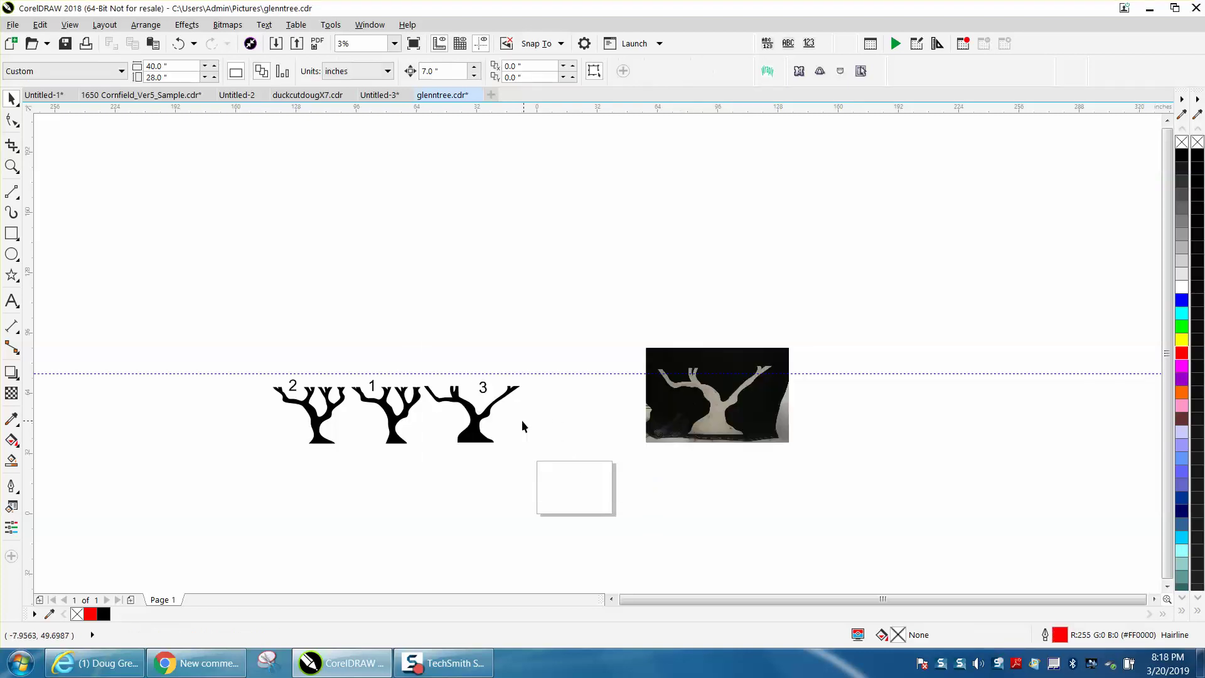
Step: Save the drawing as glenntree.cdr, replacing the existing file
left_click(11, 25)
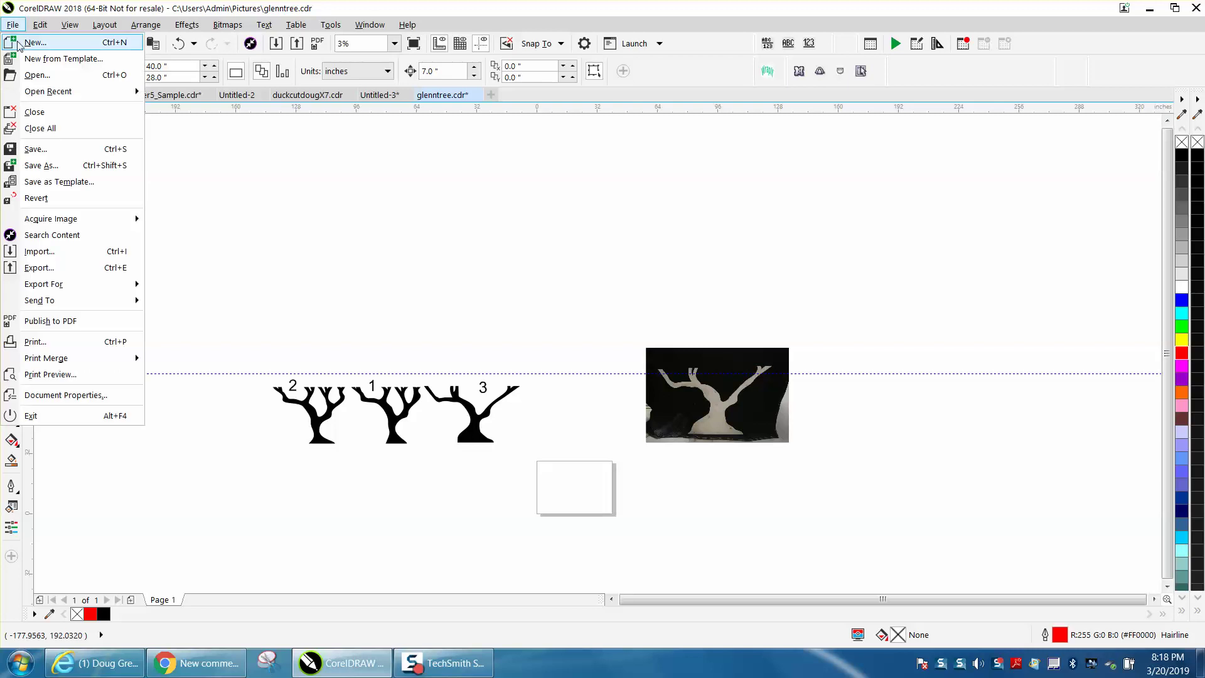
left_click(56, 164)
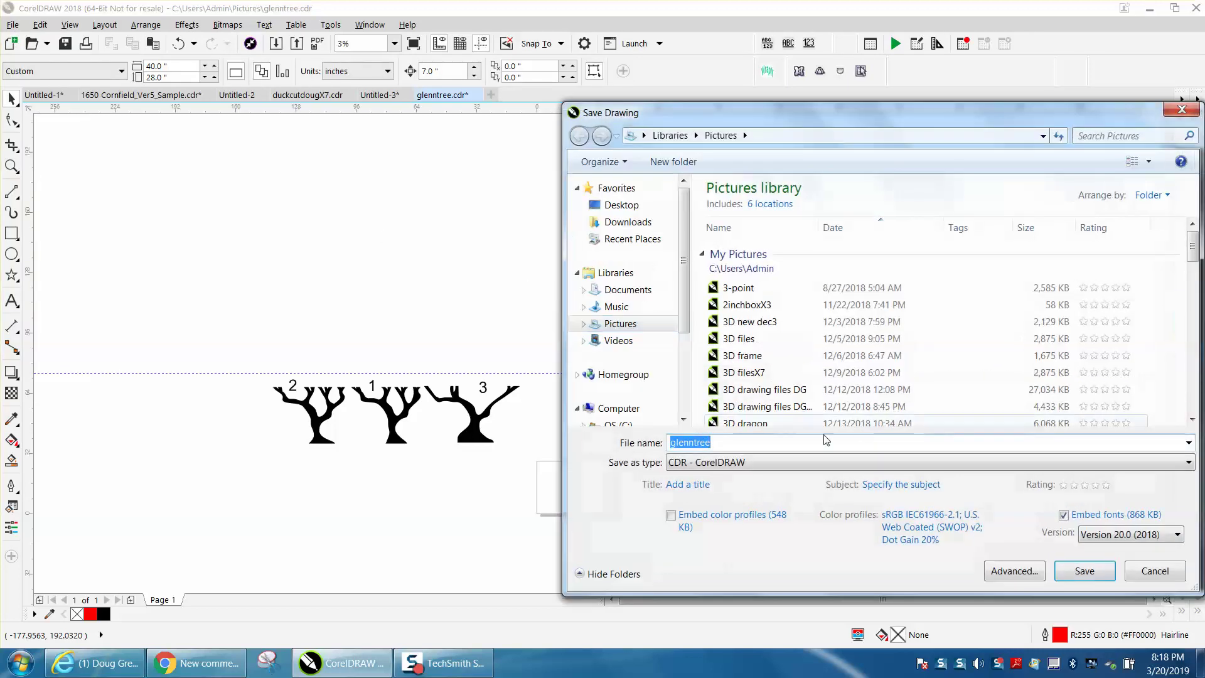
left_click(1081, 570)
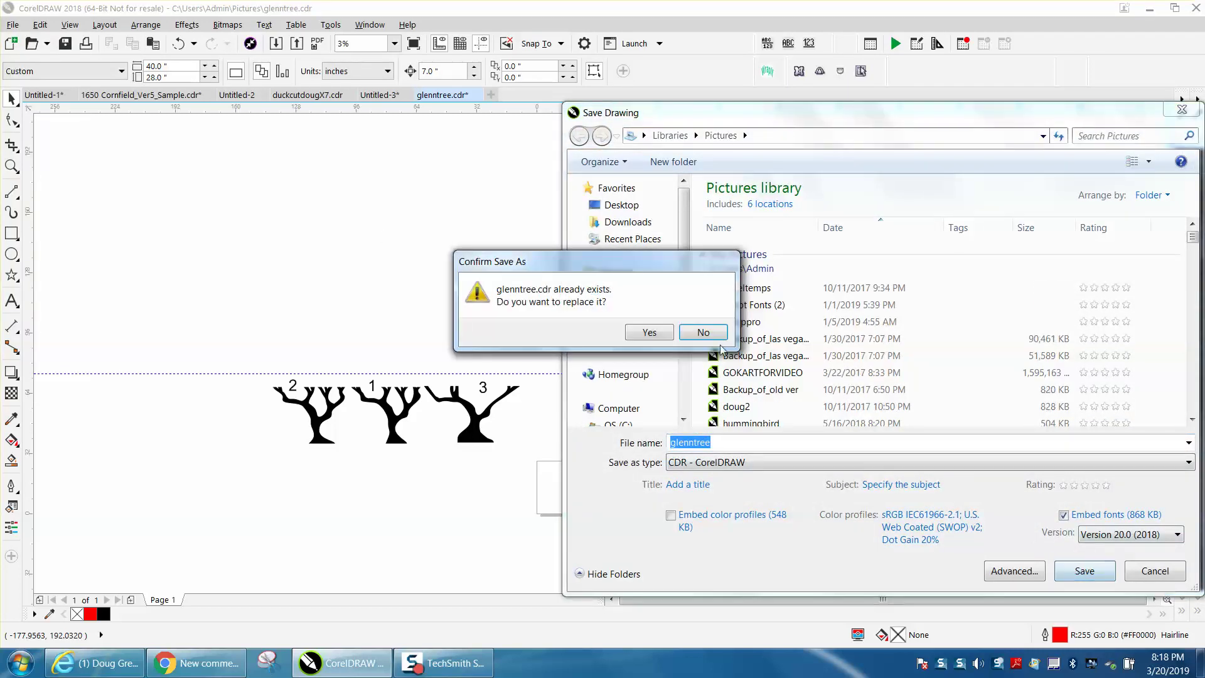
left_click(649, 332)
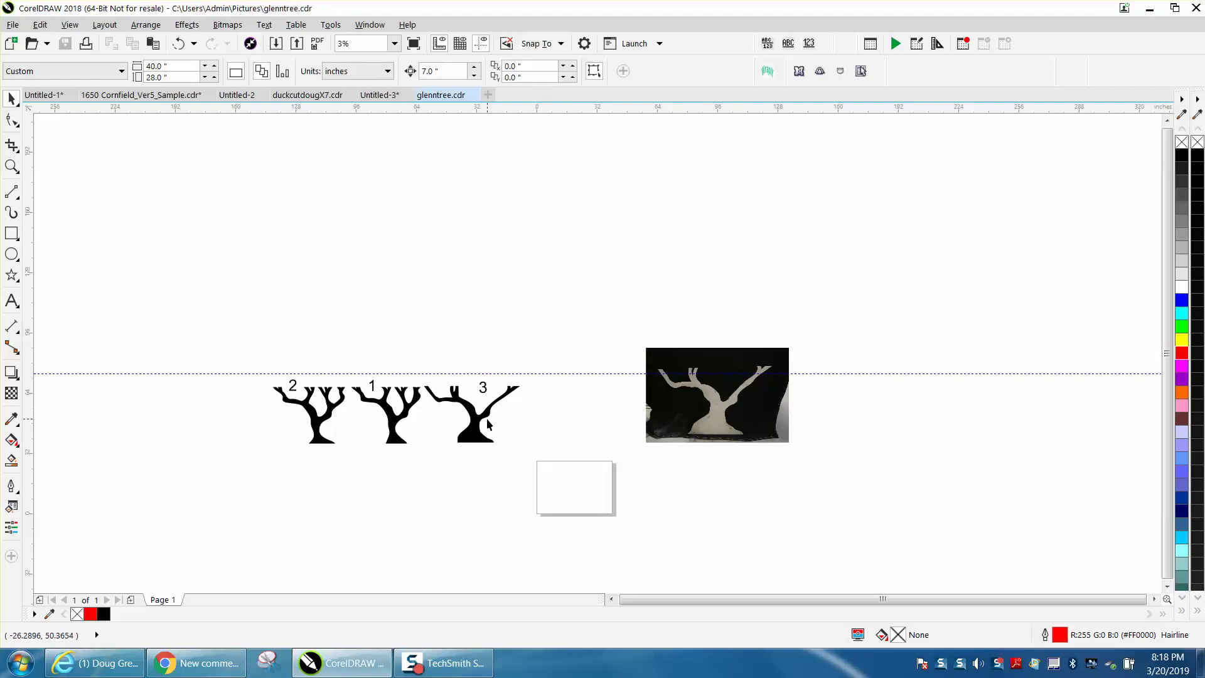
left_click(14, 166)
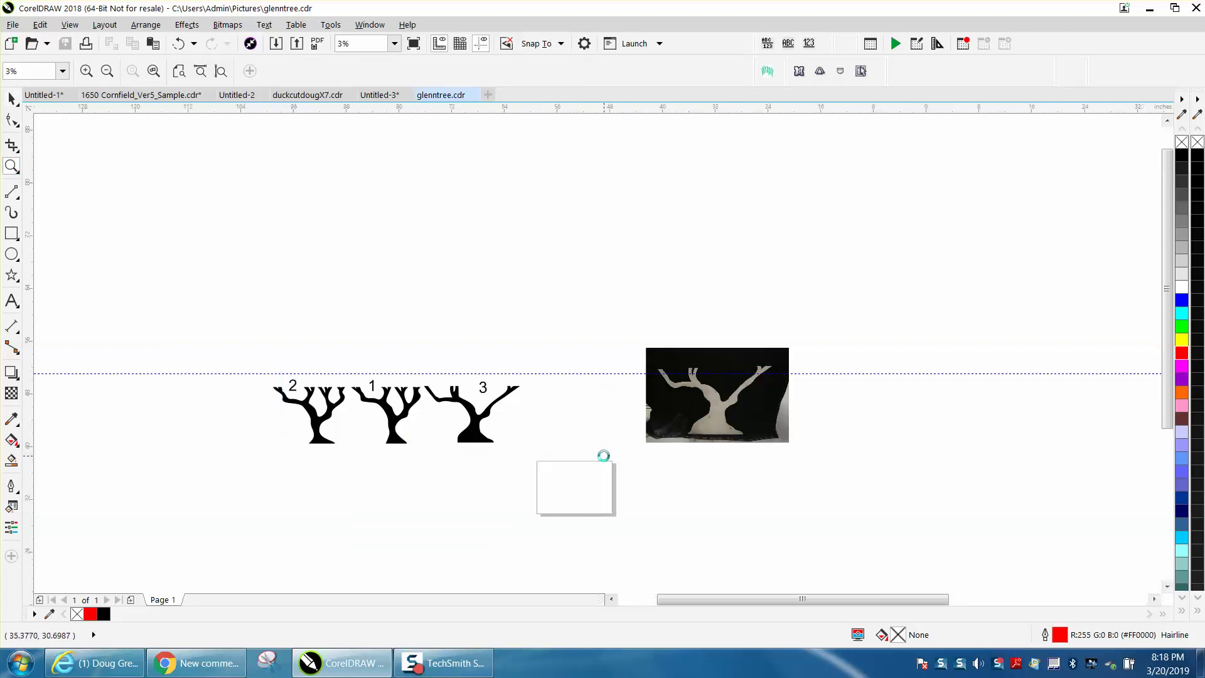